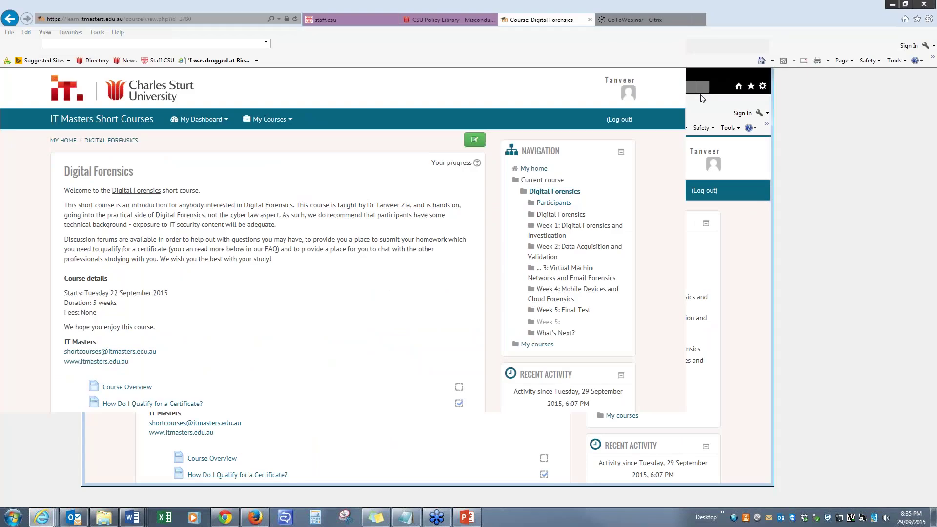
Look through the Digital Forensics course page, focusing on the Week 2 webinar, homework projects, forum and quiz sections
scroll(485, 279, down, 4)
scroll(486, 279, down, 3)
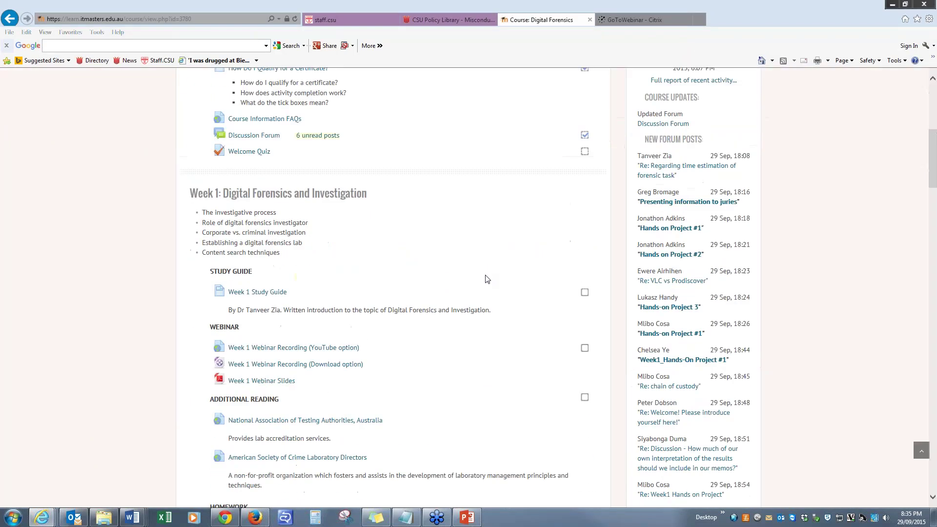
scroll(424, 288, down, 7)
scroll(392, 288, down, 9)
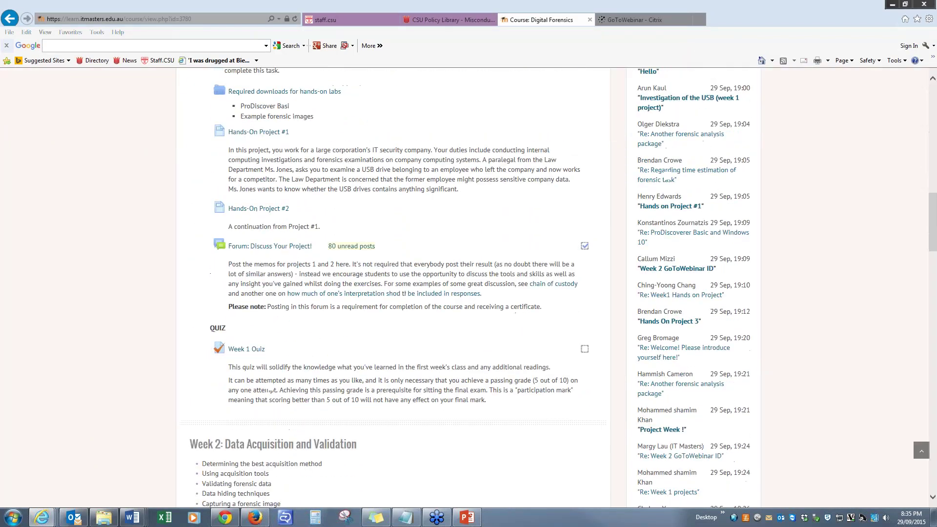
scroll(354, 230, down, 3)
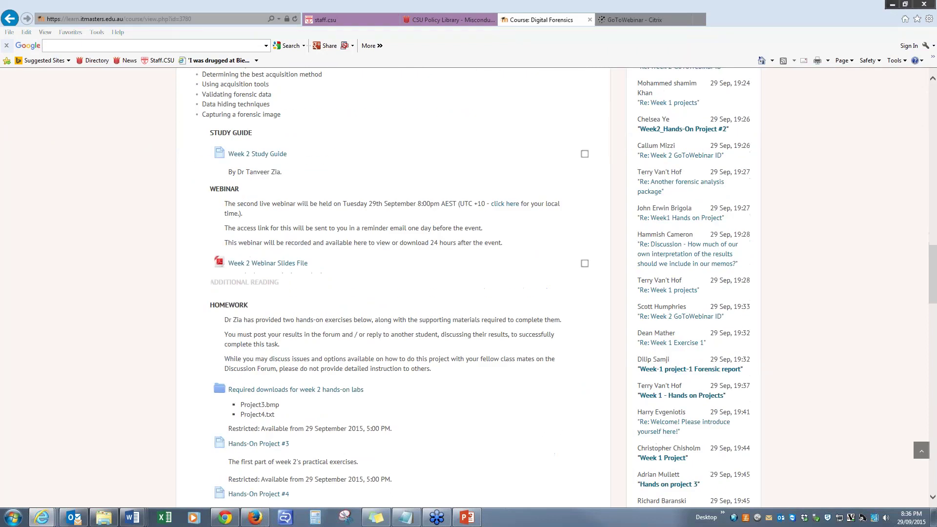
scroll(354, 230, up, 2)
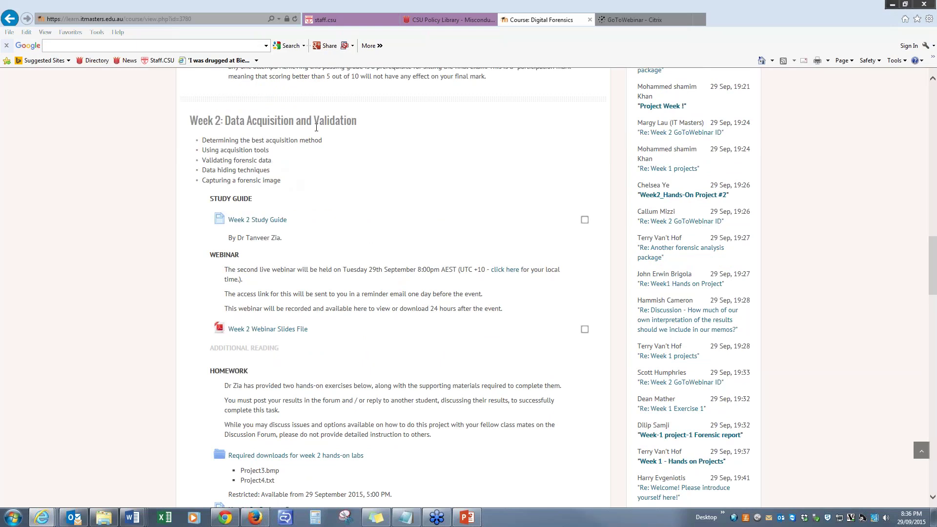
scroll(317, 129, down, 2)
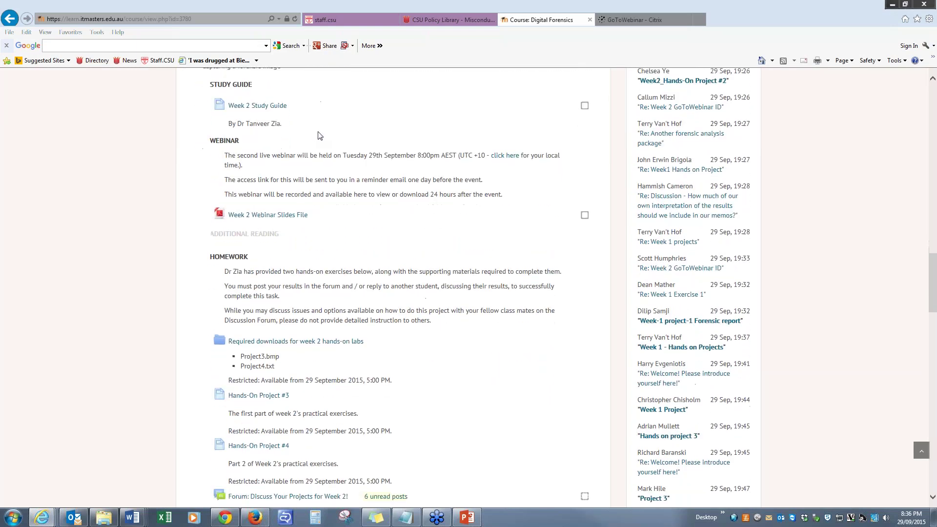
scroll(318, 135, down, 1)
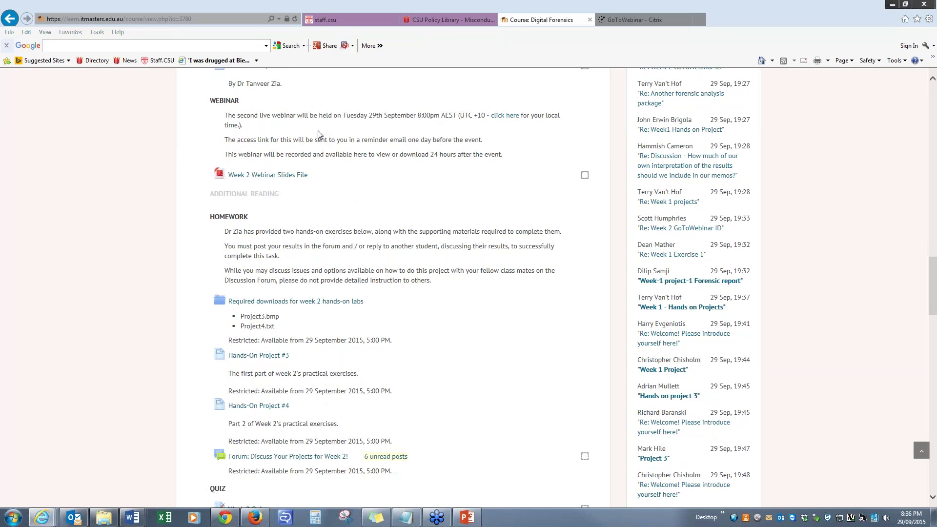
scroll(337, 174, down, 2)
scroll(337, 177, down, 2)
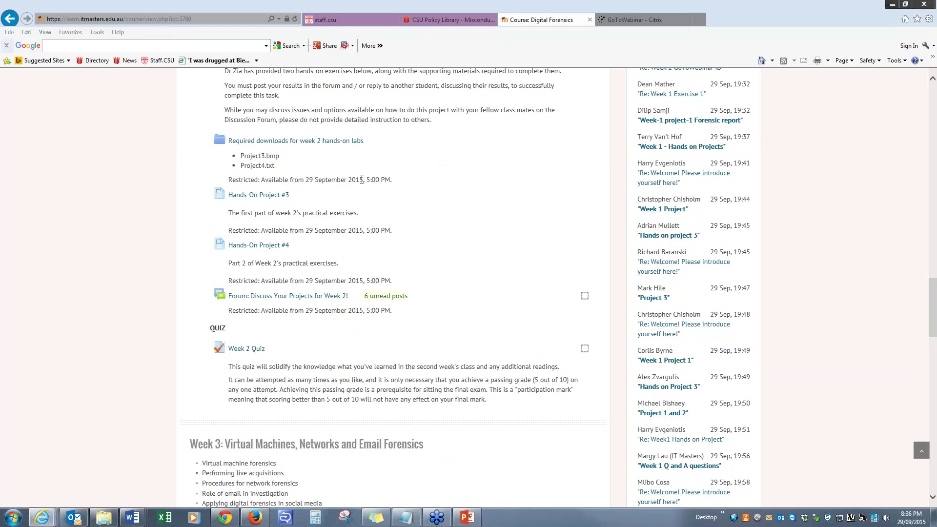
scroll(365, 194, up, 1)
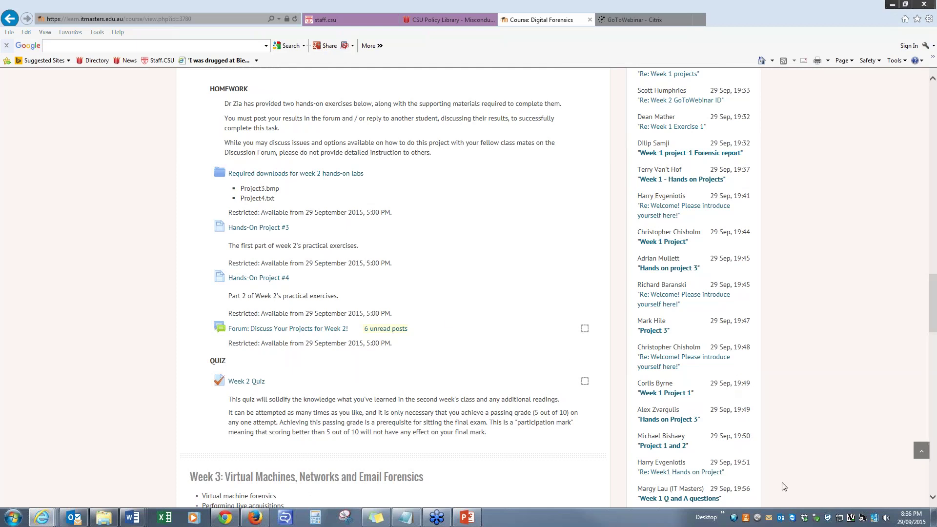
Switch to ProDiscover Basic, start an image capture, and choose the F:\ drive as the source
click(932, 516)
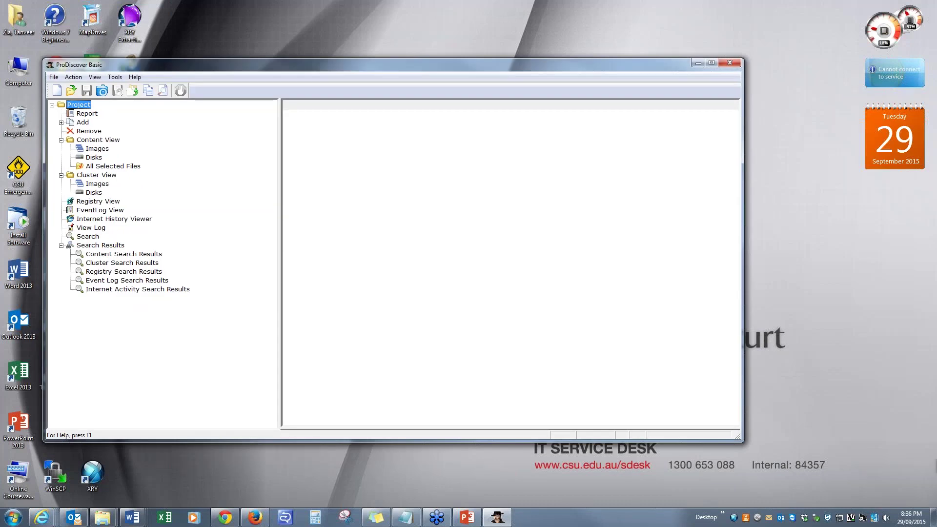
click(711, 62)
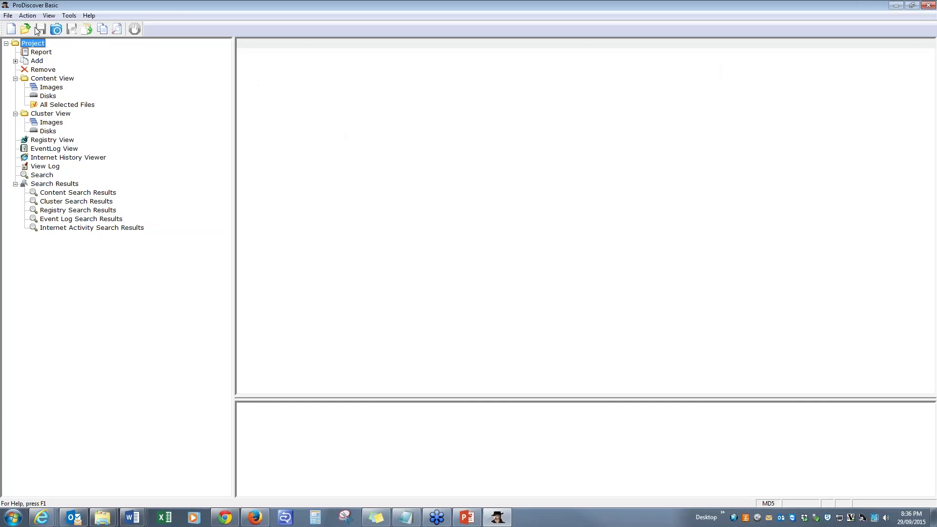
click(28, 16)
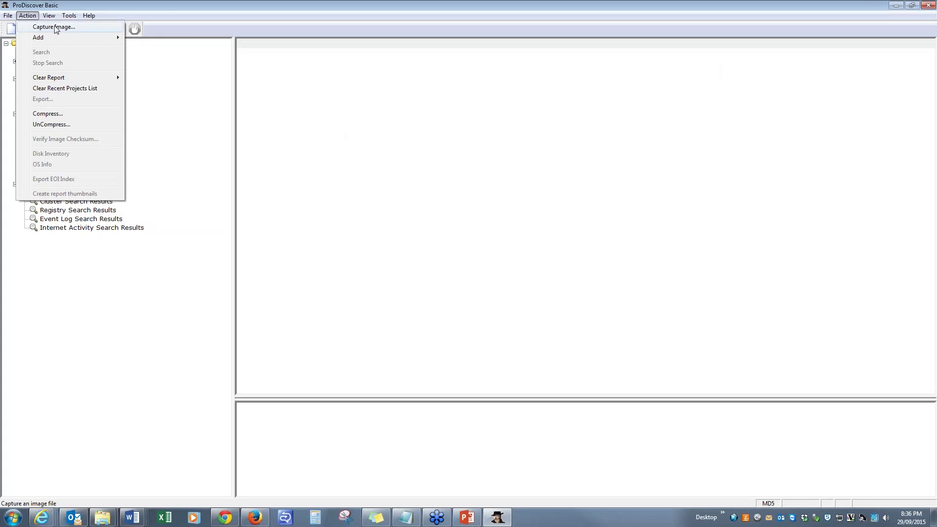
click(55, 28)
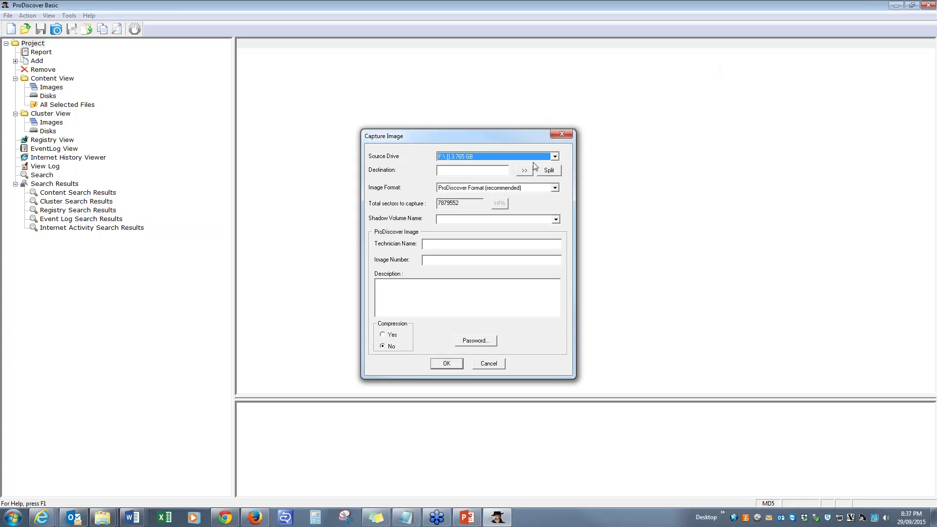
click(553, 157)
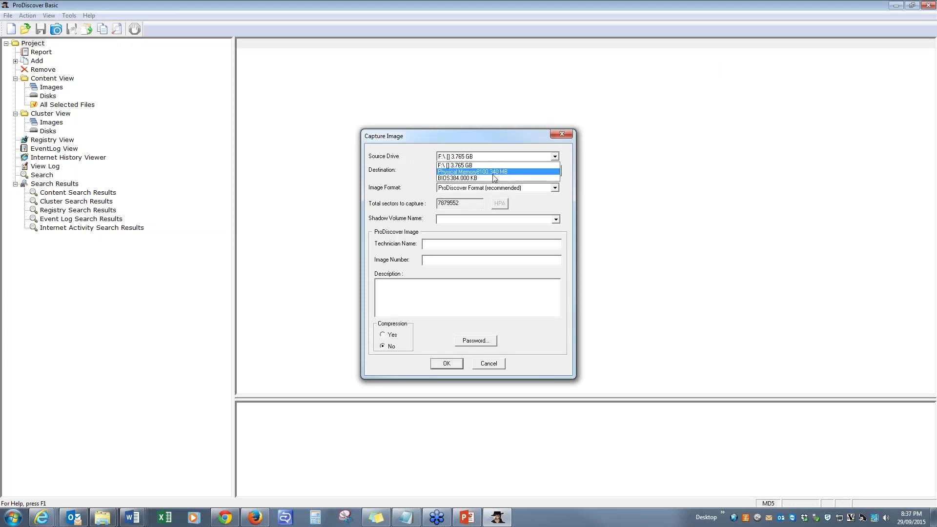
click(463, 166)
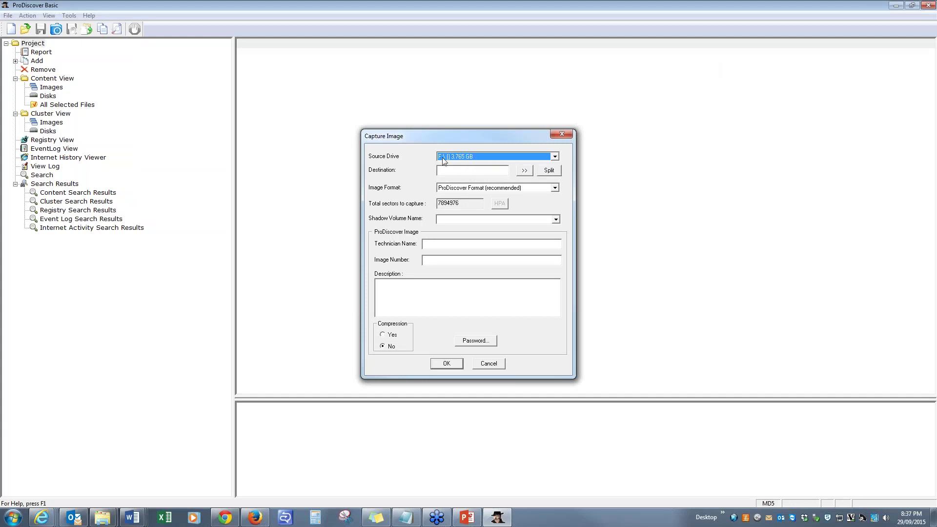
click(525, 172)
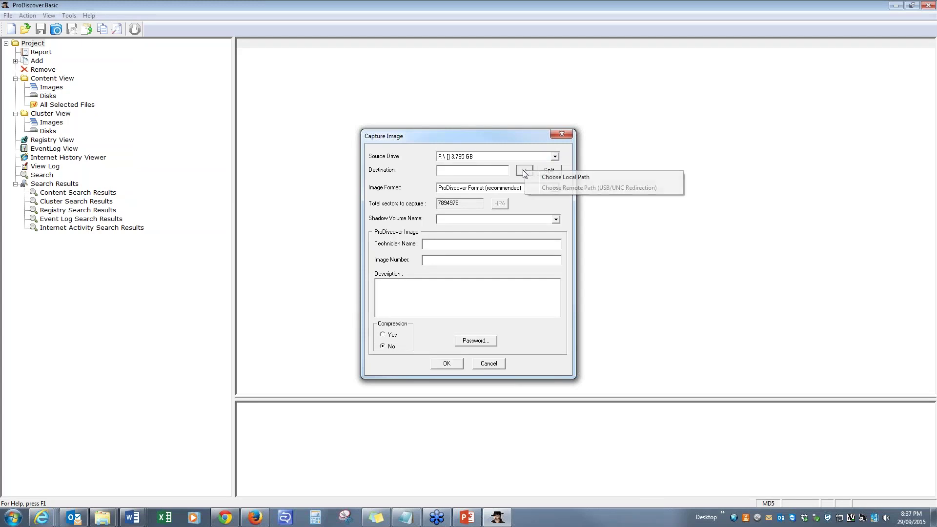
click(561, 179)
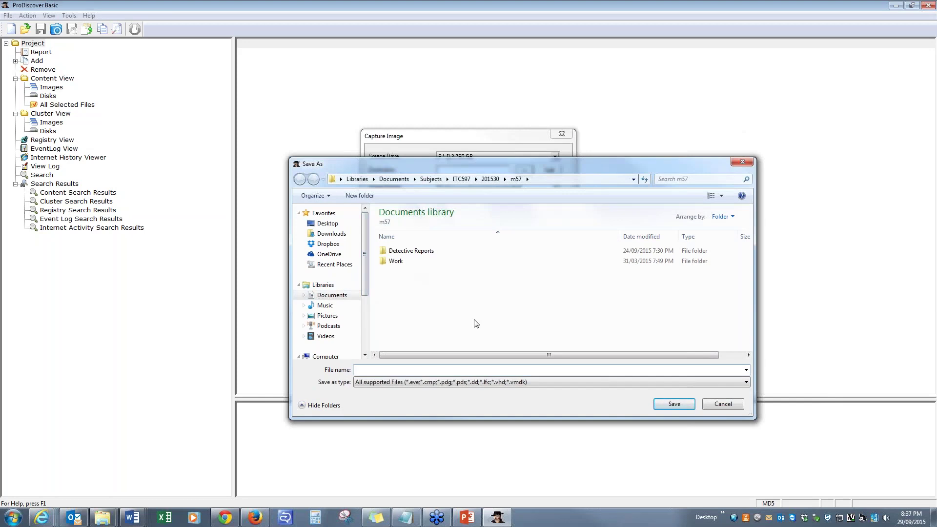
click(721, 404)
click(550, 172)
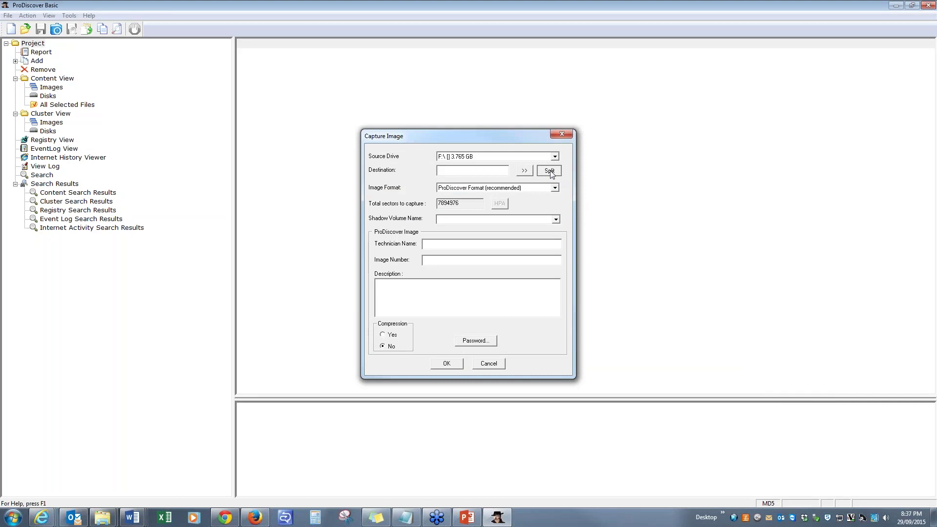
click(503, 280)
Browse for a local capture destination in the Documents library folder Subjects > ITC597 > Short Course > Week2
click(525, 172)
click(561, 177)
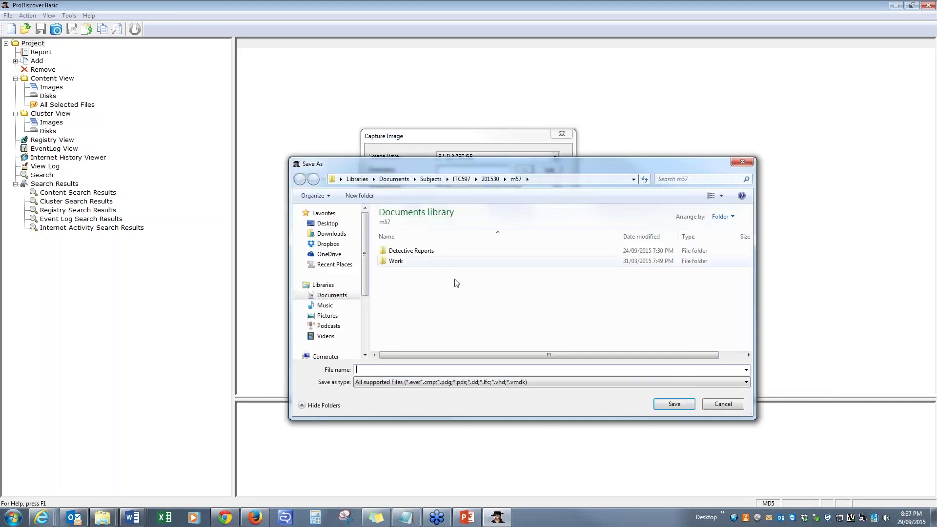
drag(364, 273, 367, 291)
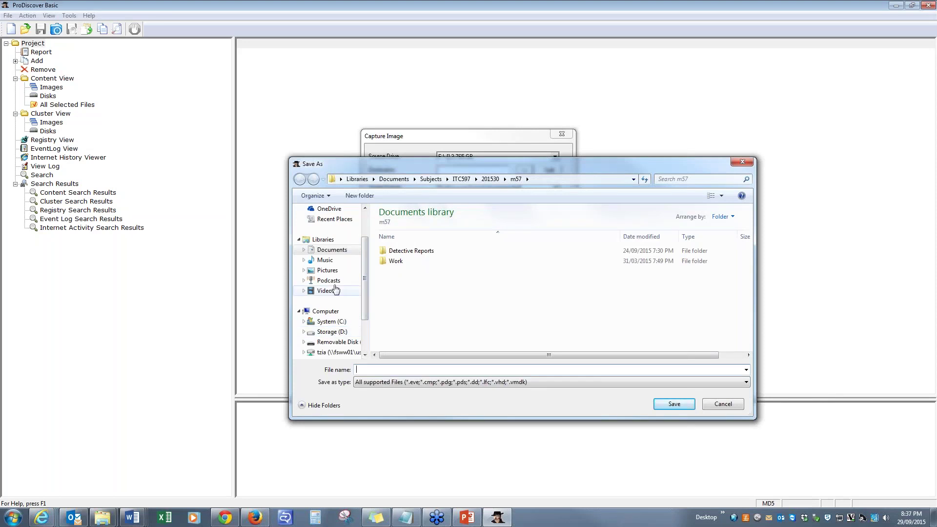
click(330, 250)
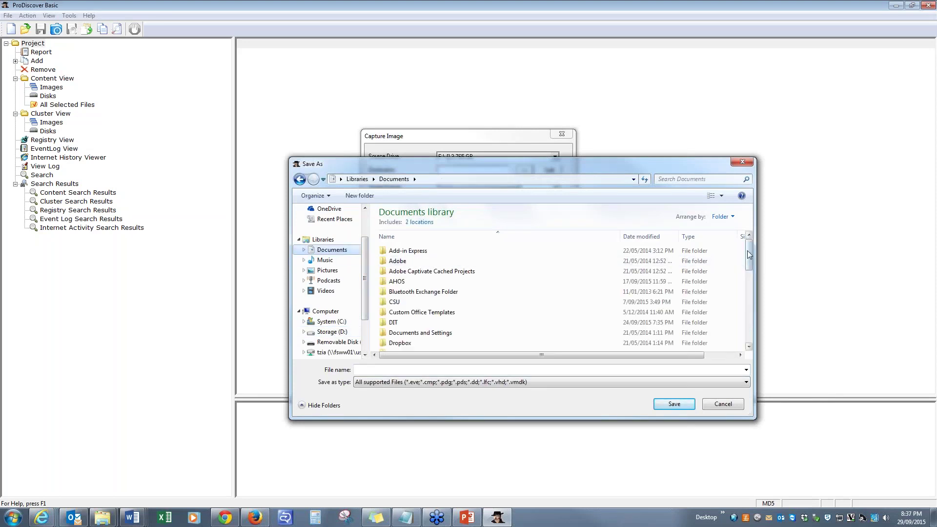
scroll(591, 315, down, 10)
double_click(655, 284)
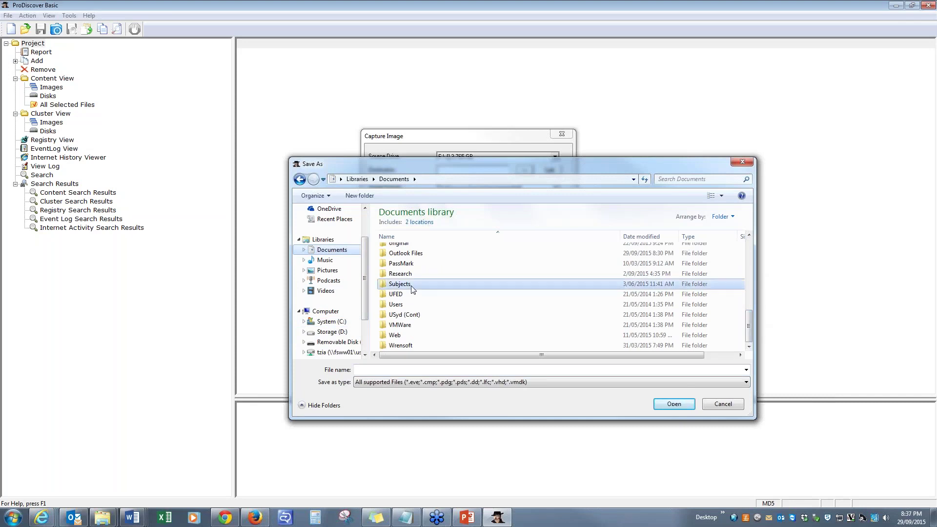
scroll(477, 337, down, 2)
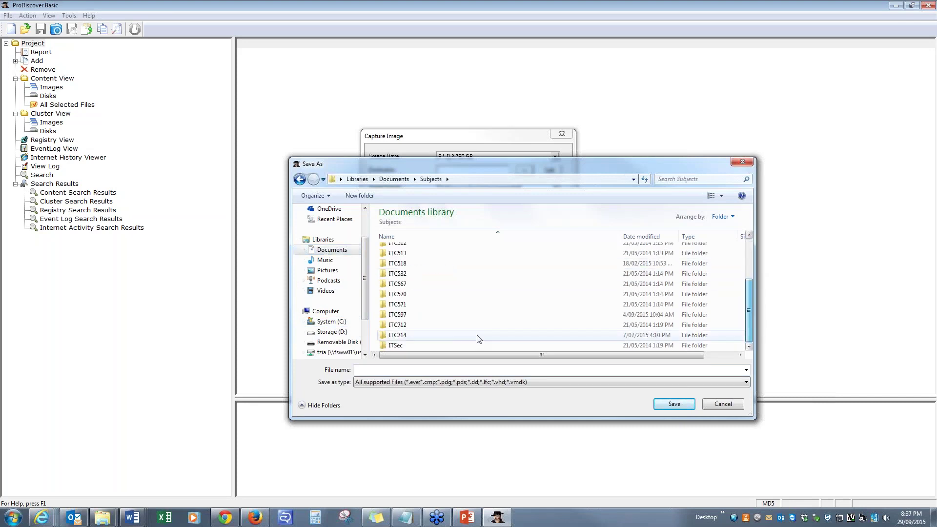
double_click(419, 322)
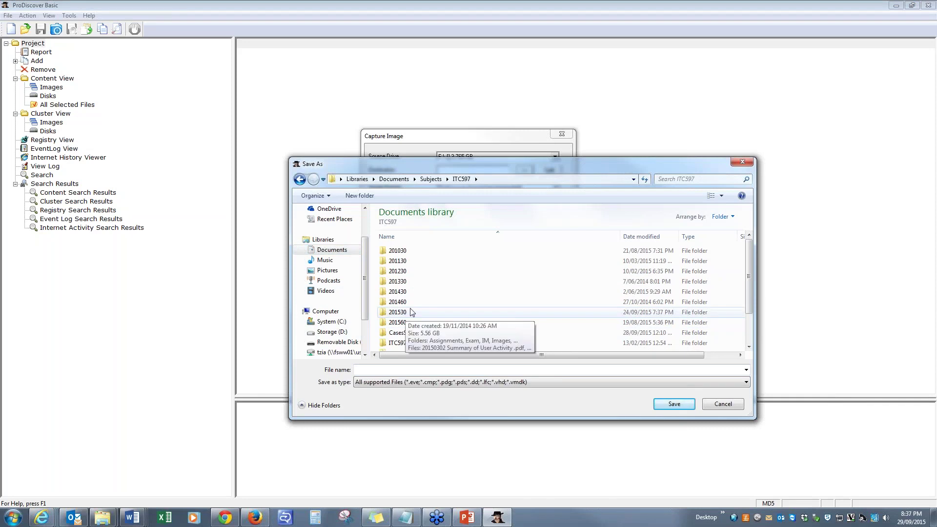
scroll(408, 318, down, 2)
double_click(427, 326)
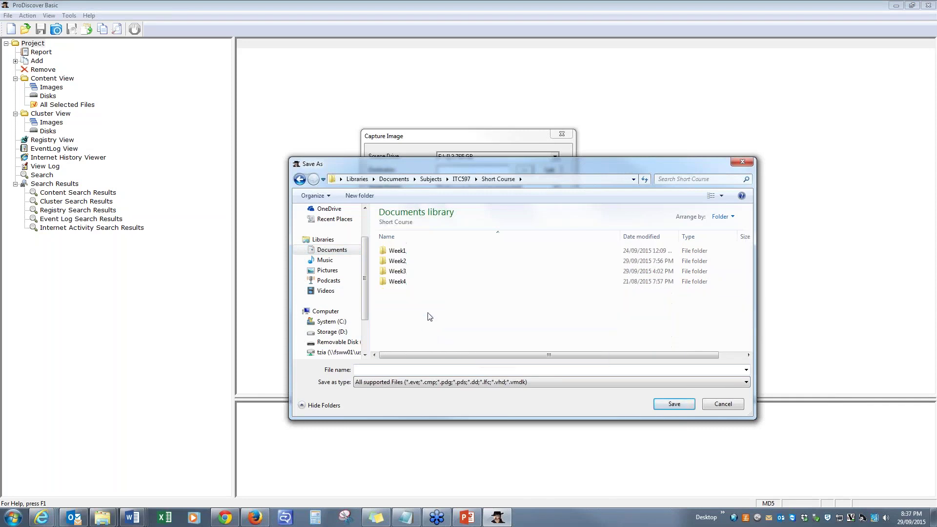
double_click(402, 264)
Name the capture's destination file Week2Acq and save the path
drag(425, 164, 440, 186)
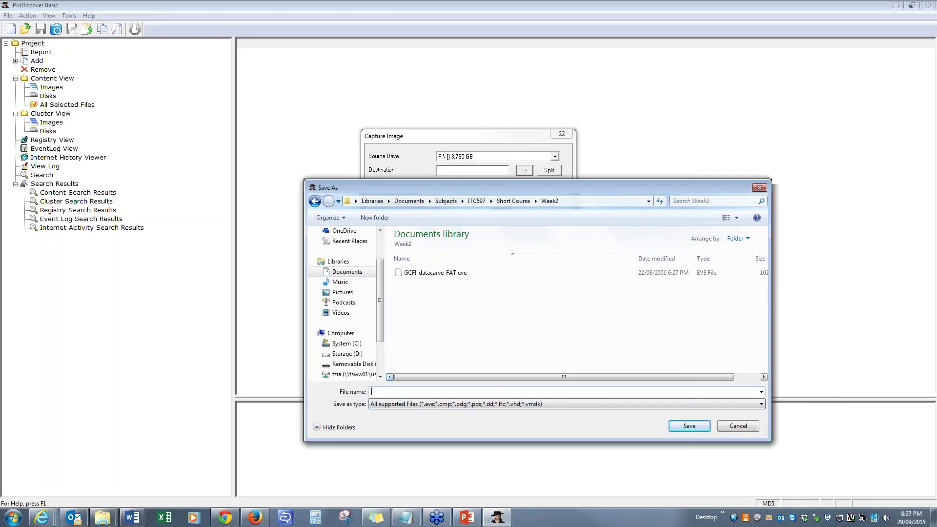
text(Week2Acq)
click(679, 426)
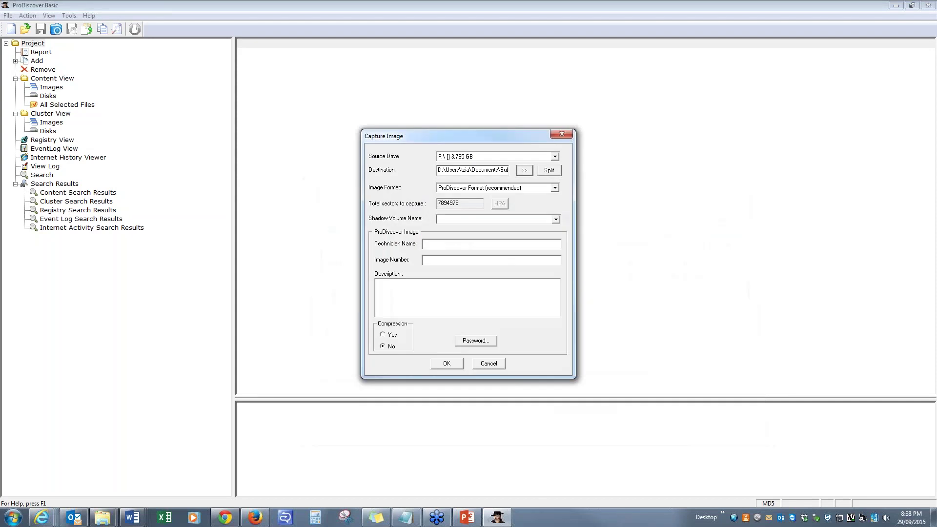
Try a split size of 2000 MB for the captured image, leaving the split settings without applying them
click(548, 170)
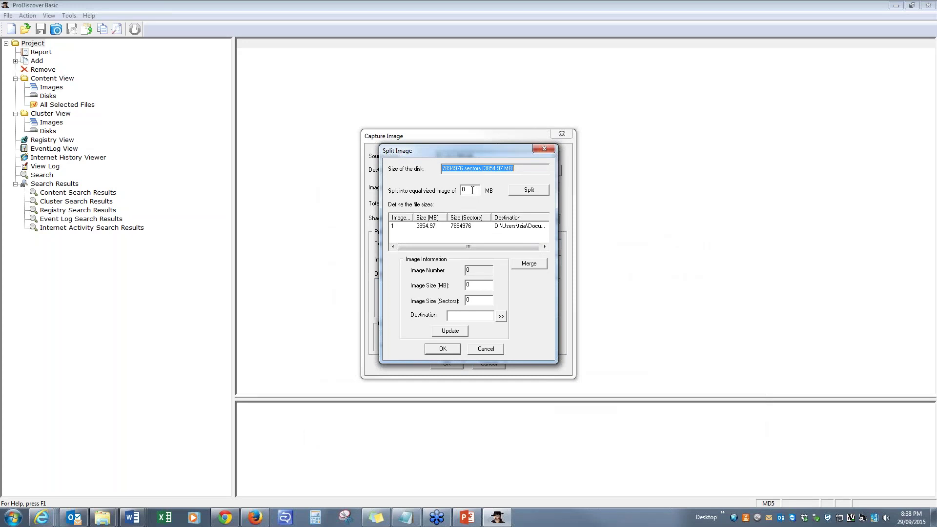
drag(472, 190, 454, 189)
text(2000)
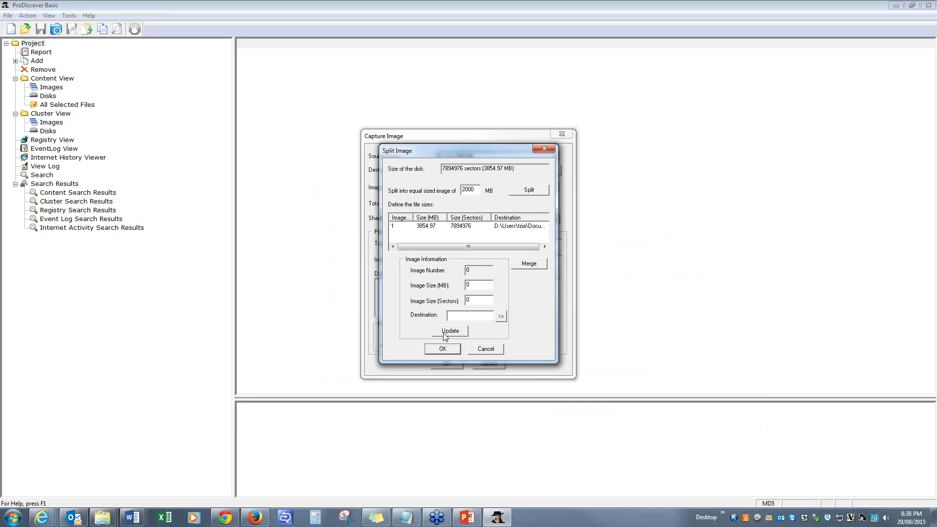
drag(462, 149, 487, 148)
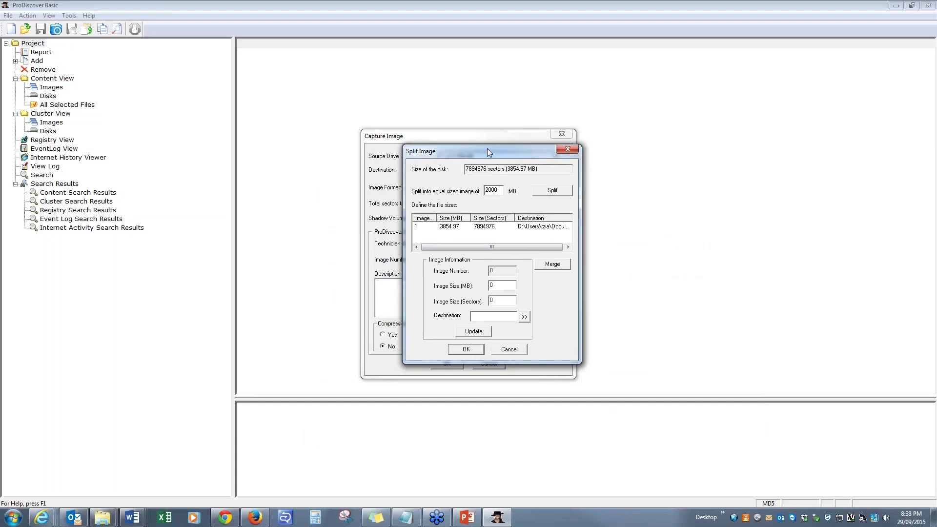
click(508, 349)
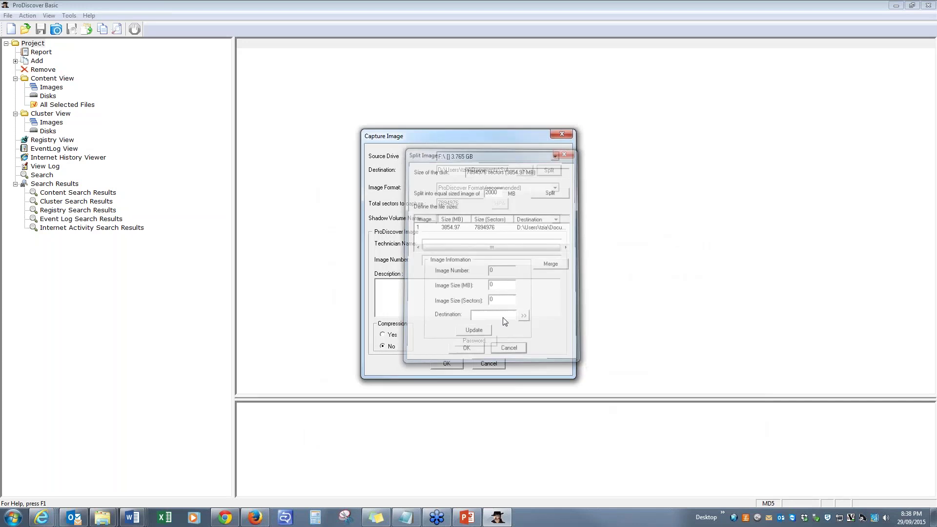
Cancel the image capture and close ProDiscover Basic
click(494, 364)
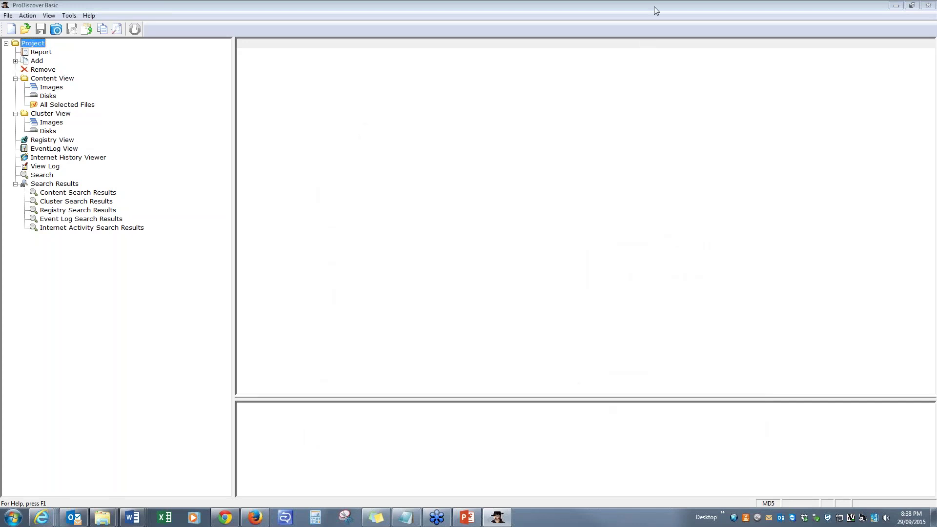
drag(654, 7, 651, 113)
click(668, 97)
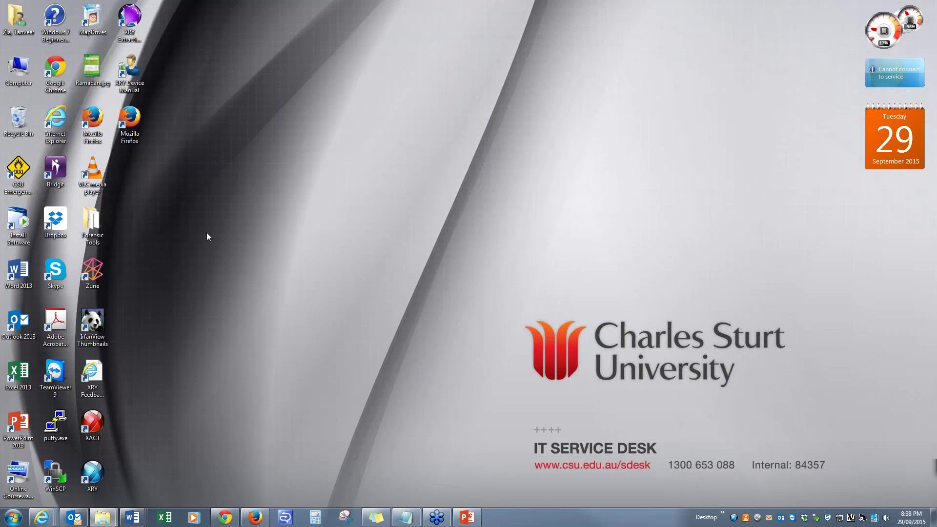
Launch FTK Imager from the Forensic Tools folder on the desktop and maximize its window
double_click(93, 230)
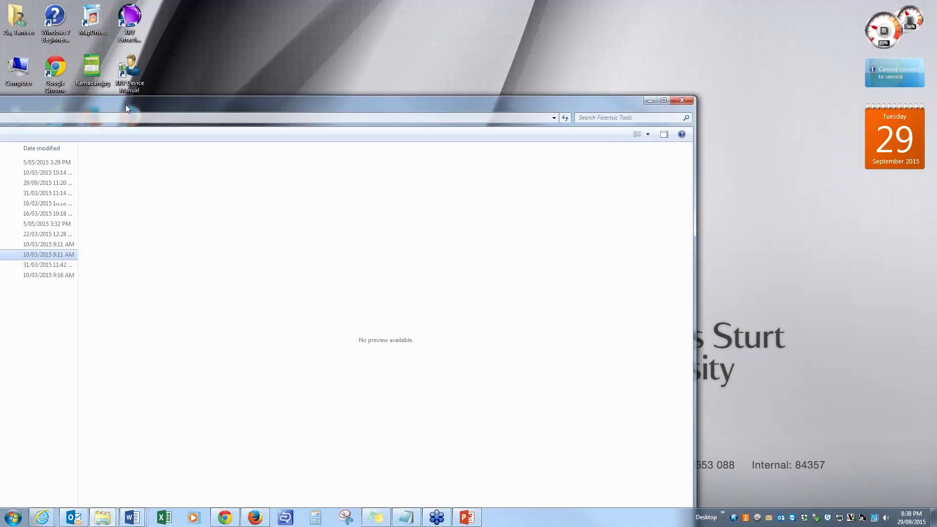
click(668, 99)
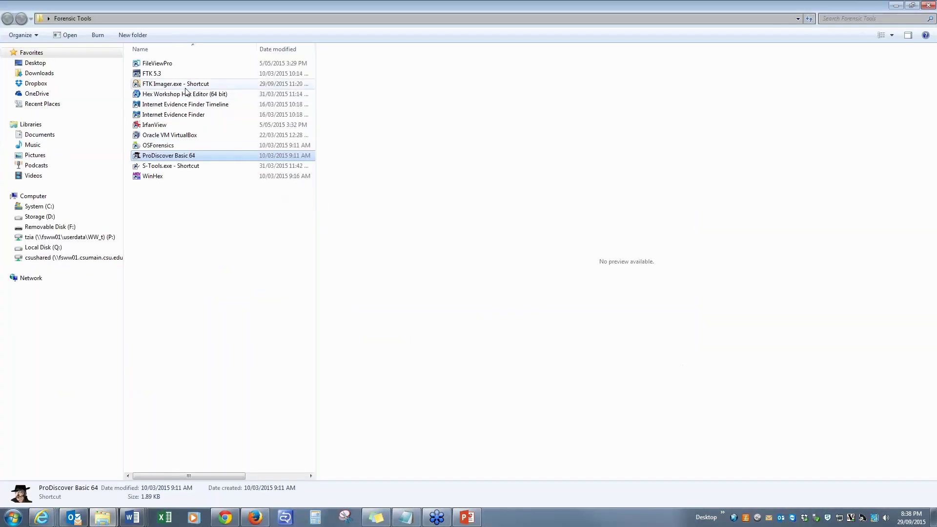
click(171, 86)
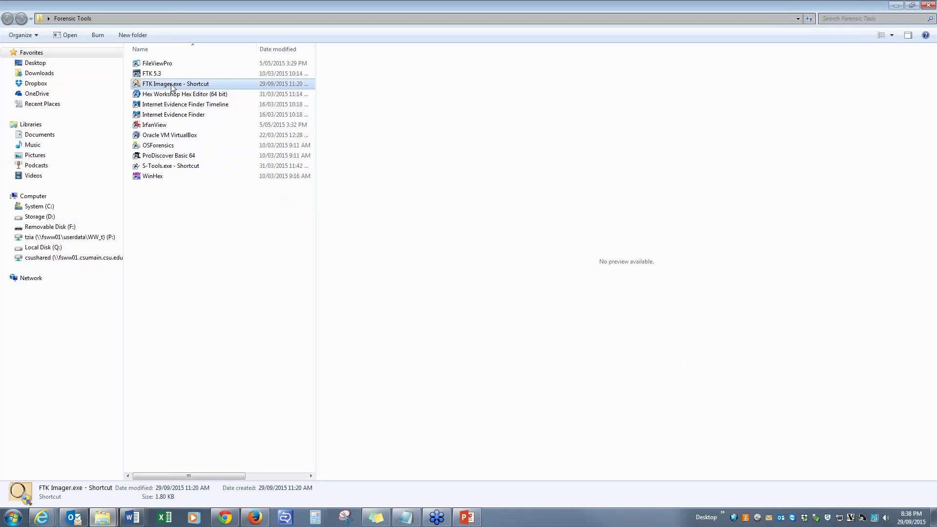
double_click(172, 85)
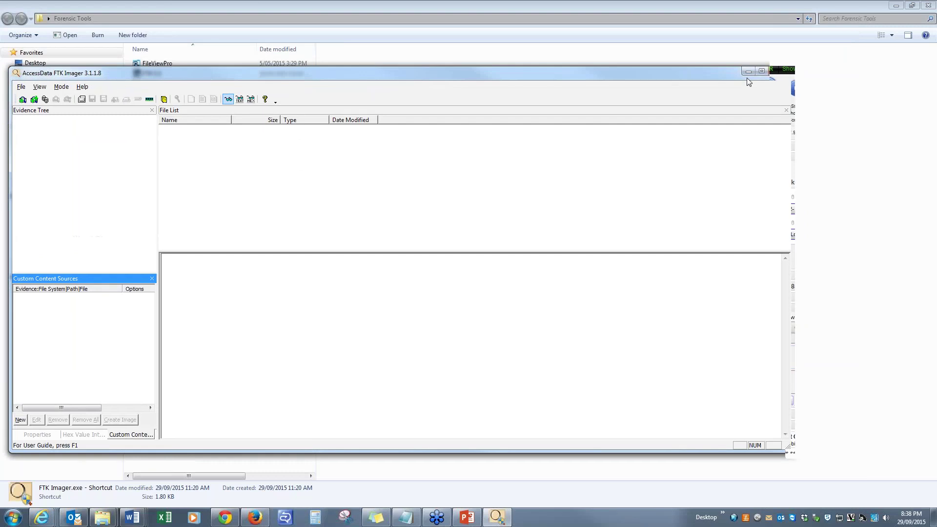
double_click(604, 74)
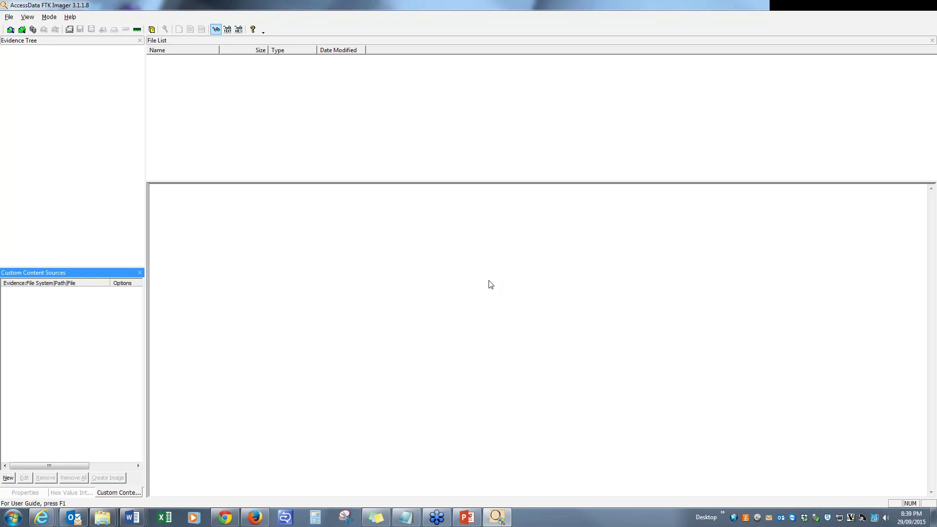
Switch to PowerPoint, go back to the Week 2 Objectives slide to read the FTK Imager download address, and return to FTK Imager
mouse_move(466, 516)
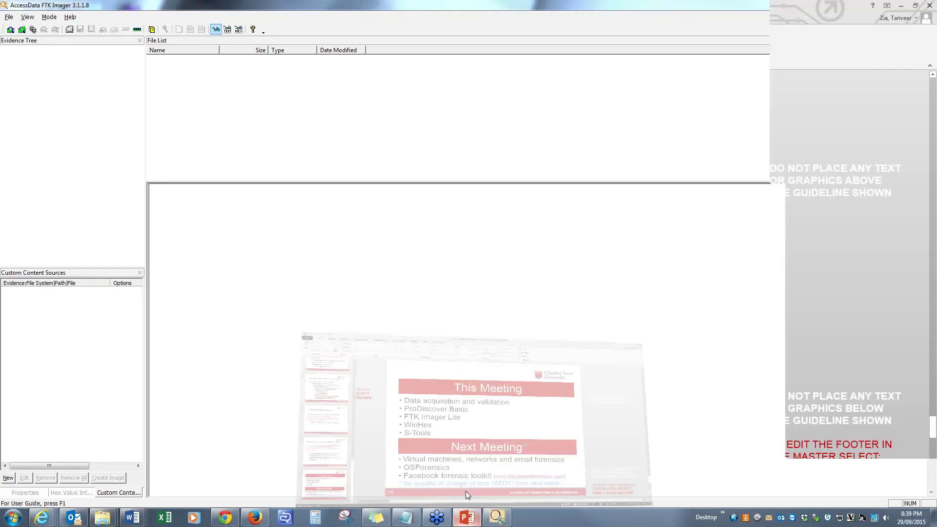
click(465, 491)
key(Up)
key(Up)
key(Up)
key(Up)
key(Up)
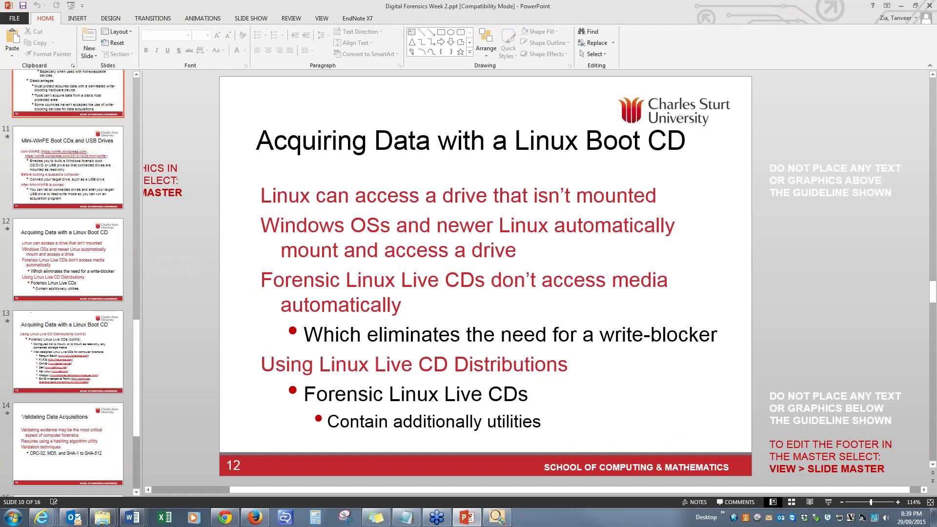
key(Up)
key(Up)
key(Up)
key(Up)
key(Up)
key(Up)
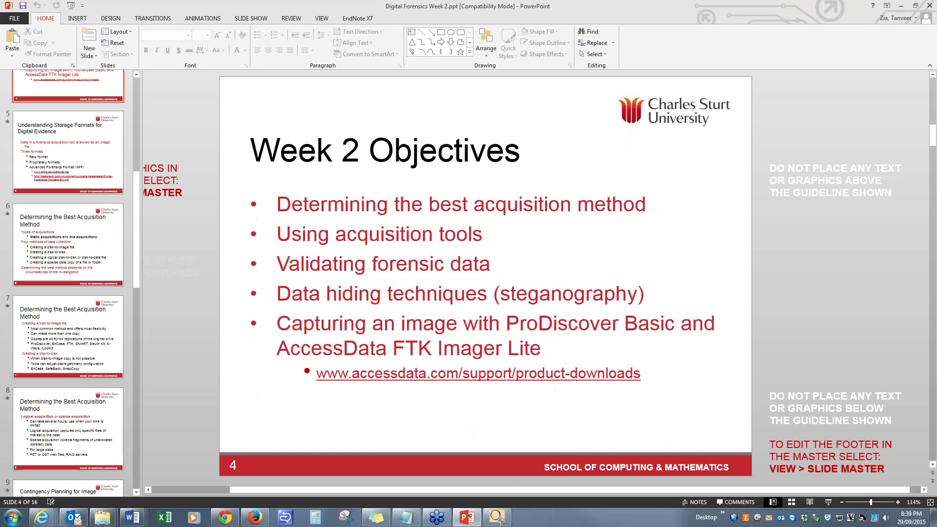
key(Down)
key(Down)
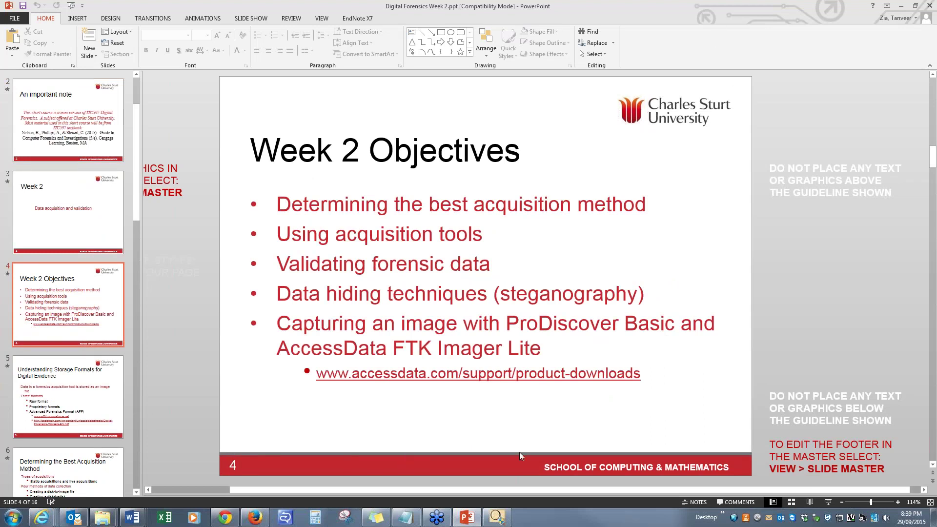
click(497, 517)
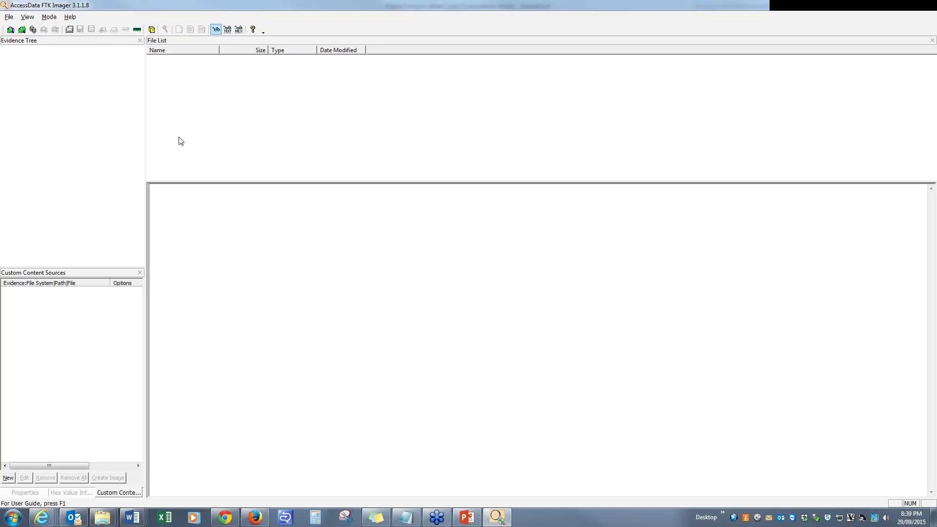
Start a new disk image with the physical drive PHYSICALDRIVE1, the 4GB Generic Flash Disk USB Device, as its source
click(8, 18)
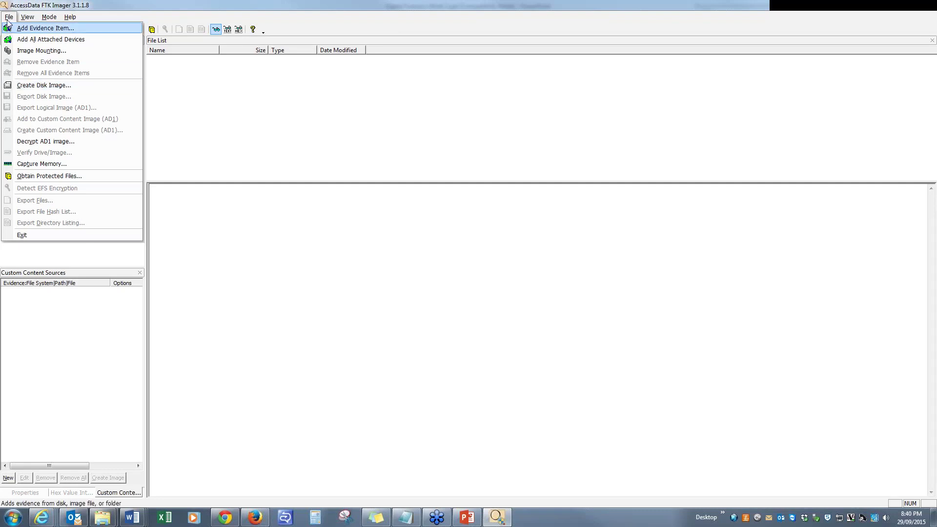
click(31, 86)
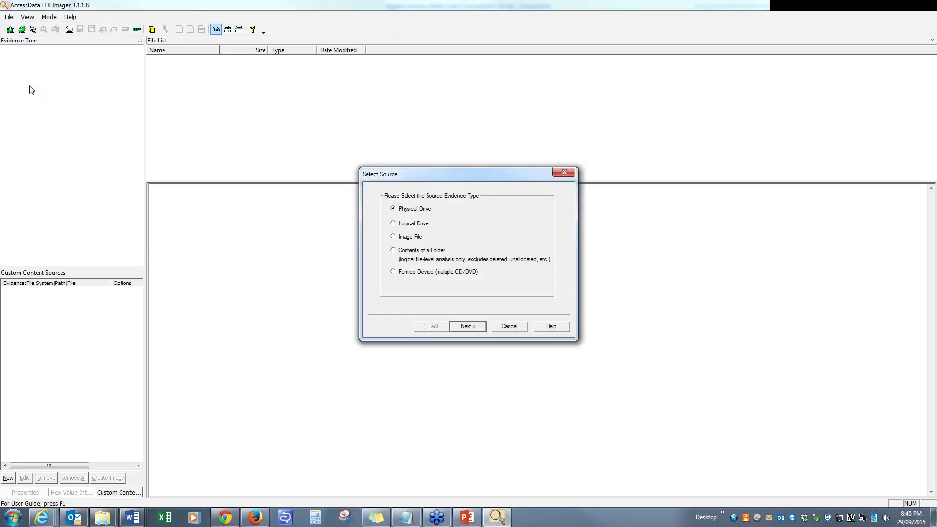
drag(452, 173, 292, 116)
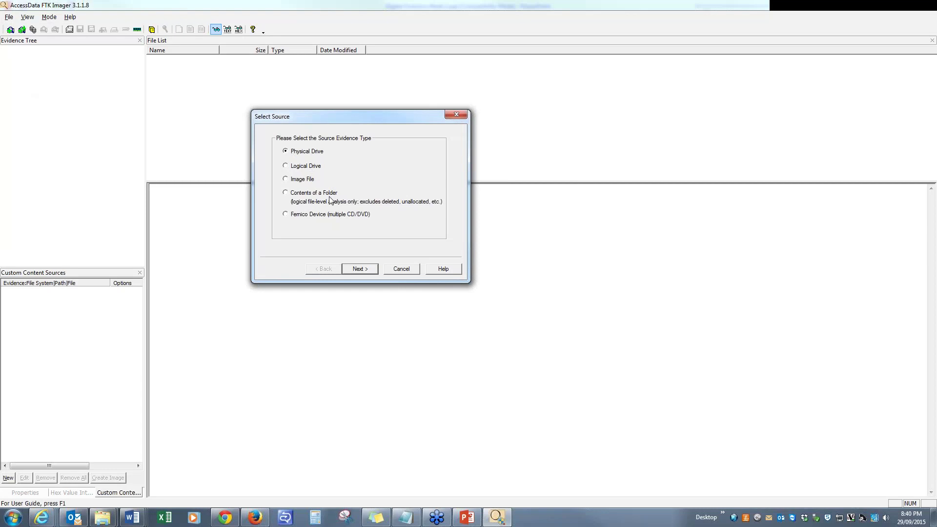
click(359, 269)
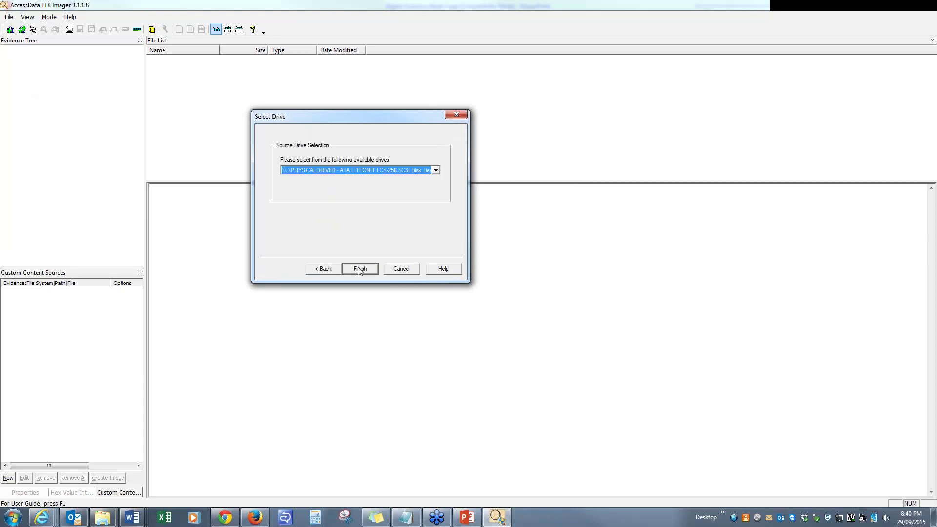
click(435, 170)
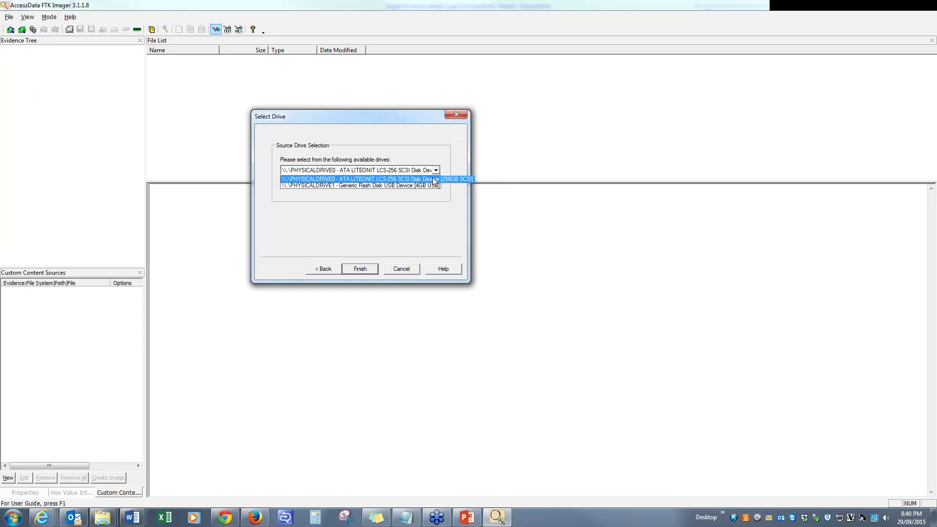
click(400, 185)
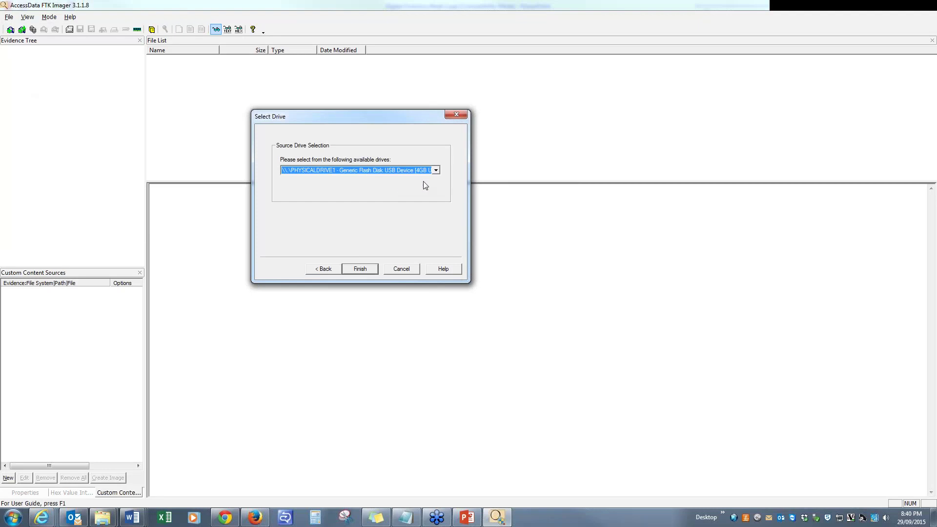
click(359, 269)
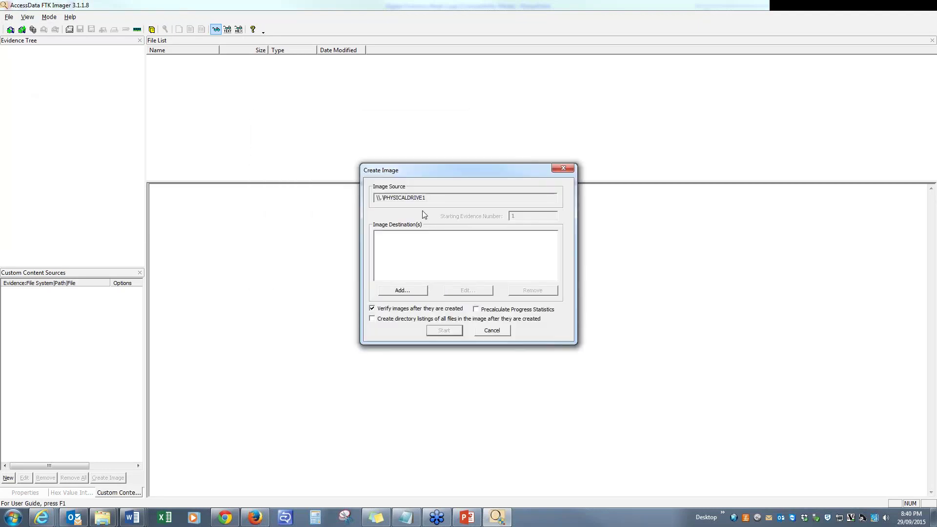
Add an image destination that uses the Raw (dd) image type
drag(416, 172, 385, 165)
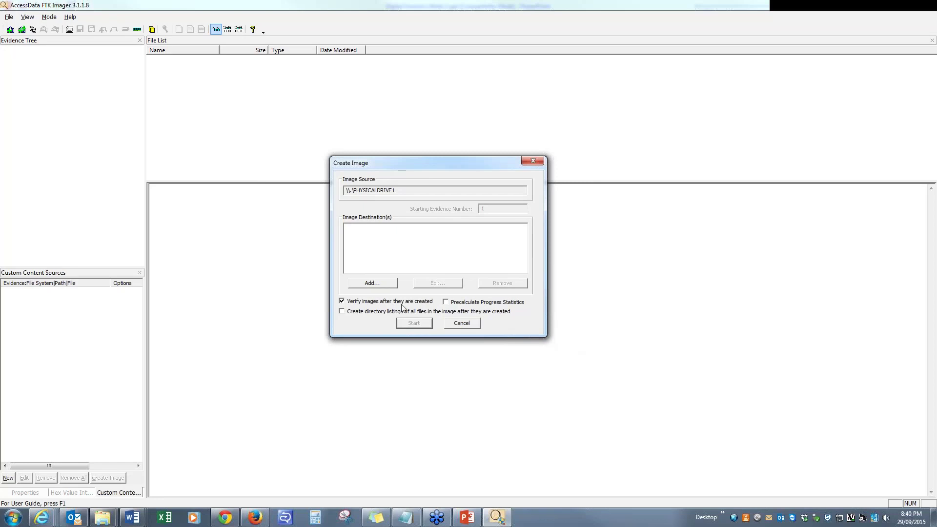
click(380, 287)
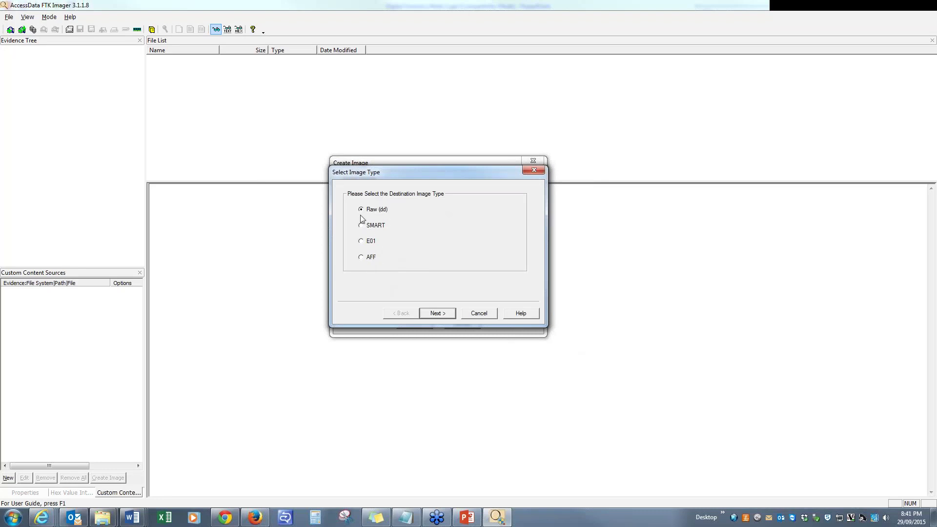
click(444, 313)
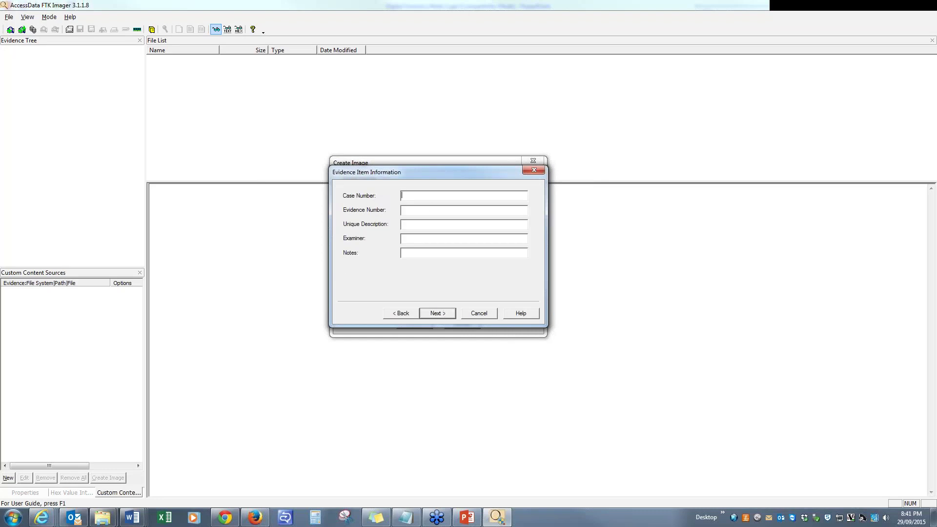
Fill in the evidence information: case number Week2, evidence number Week2Exer, description "This is sample for FTK image Acq" and the examiner's initials
text(Week2)
click(437, 210)
text(Week2)
text(Exer)
text(This is )
text(sample fopr)
text(FTK)
text( image Acq)
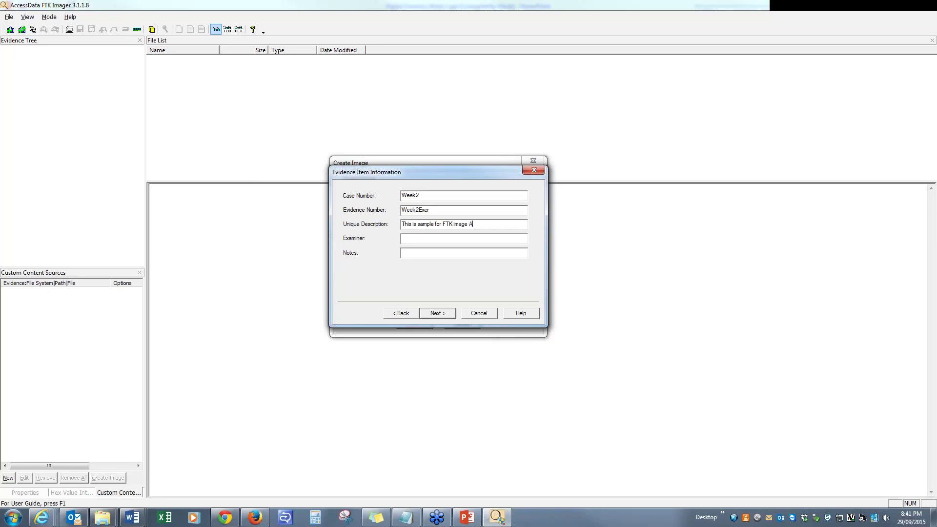
click(455, 238)
text(TZ)
click(437, 313)
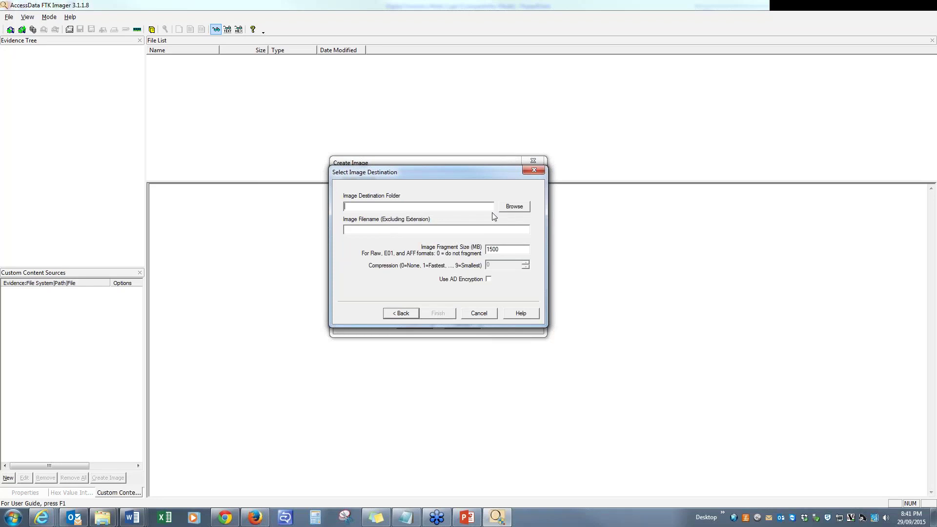
Choose the Documents library folder Subjects > ITC597 > Short Course as the image destination folder
click(508, 209)
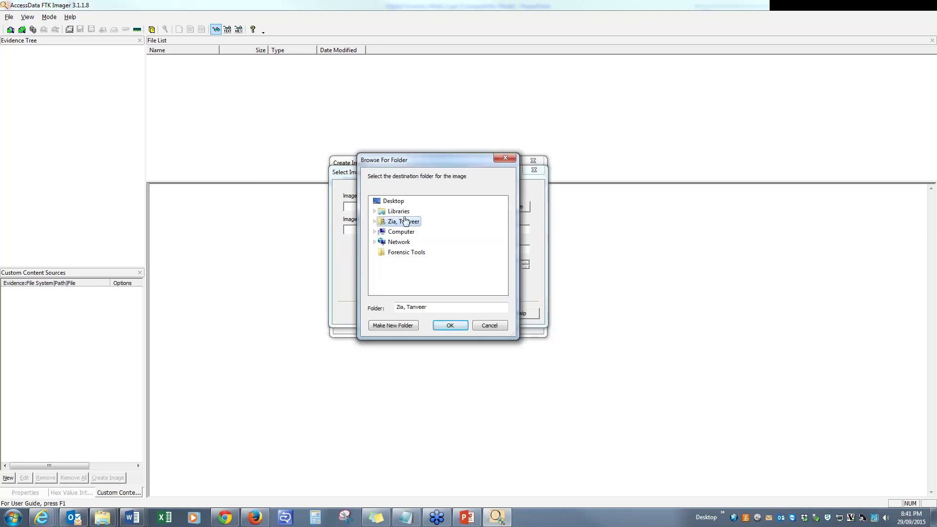
click(398, 212)
click(419, 222)
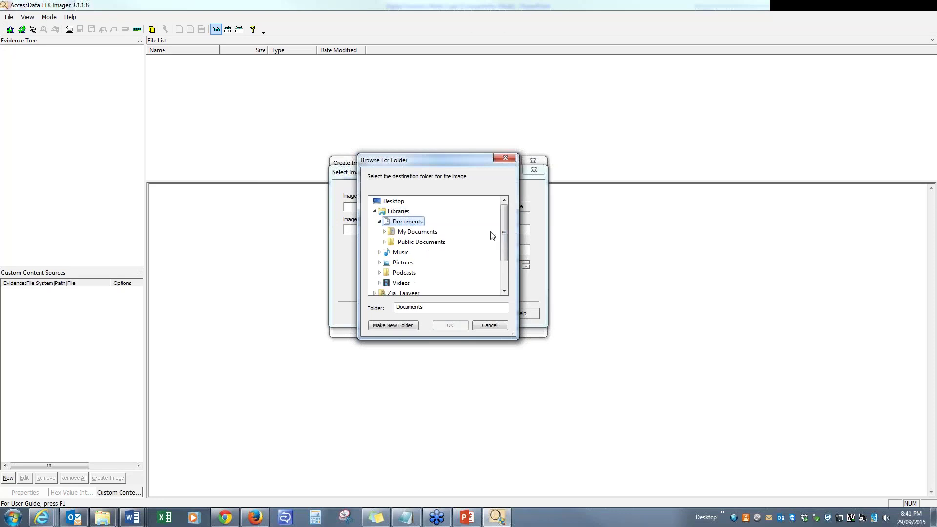
mouse_move(504, 230)
mouse_down()
mouse_move(510, 262)
mouse_move(499, 218)
mouse_up()
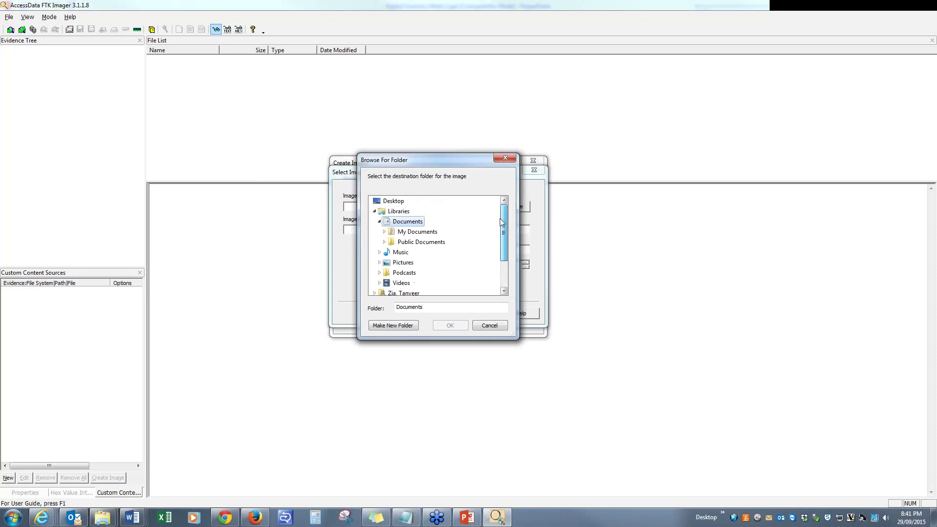
click(408, 232)
drag(505, 217, 504, 264)
click(415, 253)
scroll(420, 258, up, 1)
click(429, 243)
double_click(415, 242)
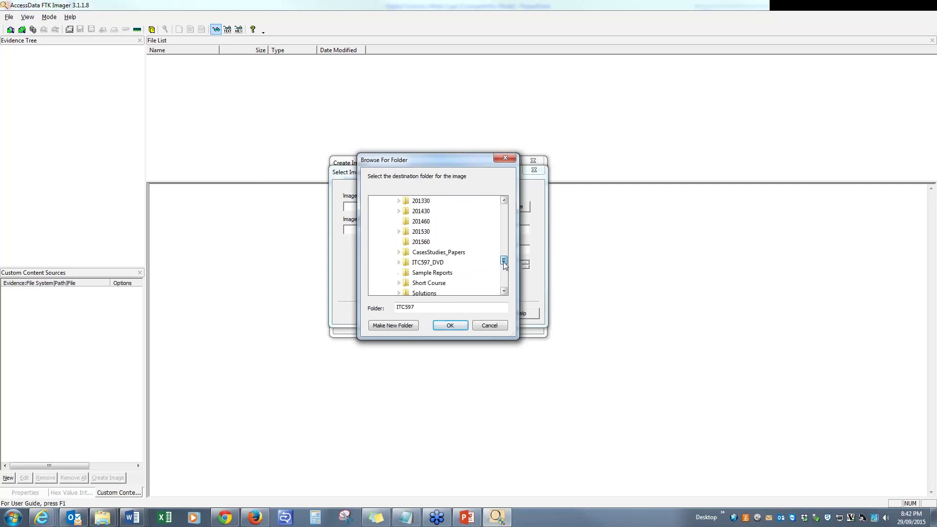
click(429, 283)
double_click(429, 283)
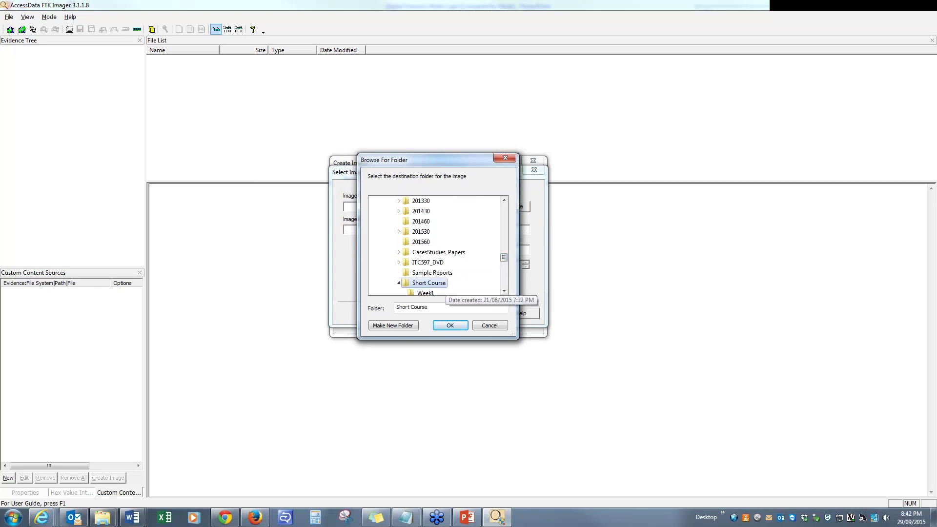
click(450, 325)
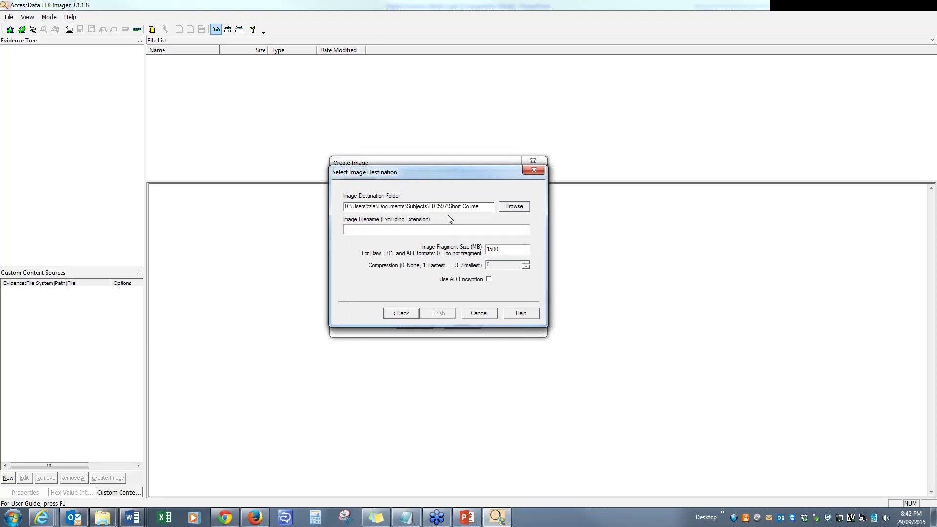
Name the image file AcqdData, set the fragment size to 1000 MB, and finish the destination settings
click(410, 231)
text(Ac)
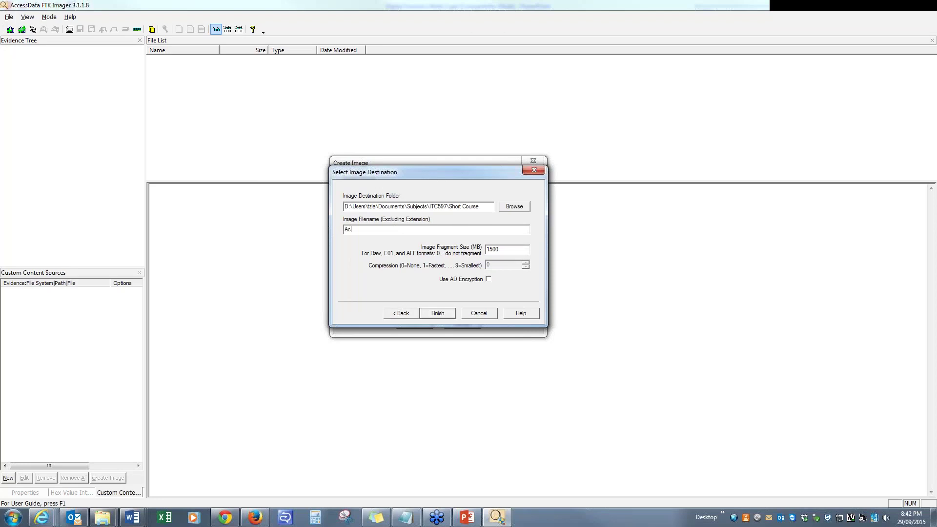
text(qdData)
drag(498, 249, 484, 250)
click(502, 249)
drag(502, 250, 485, 250)
text(1000)
click(442, 313)
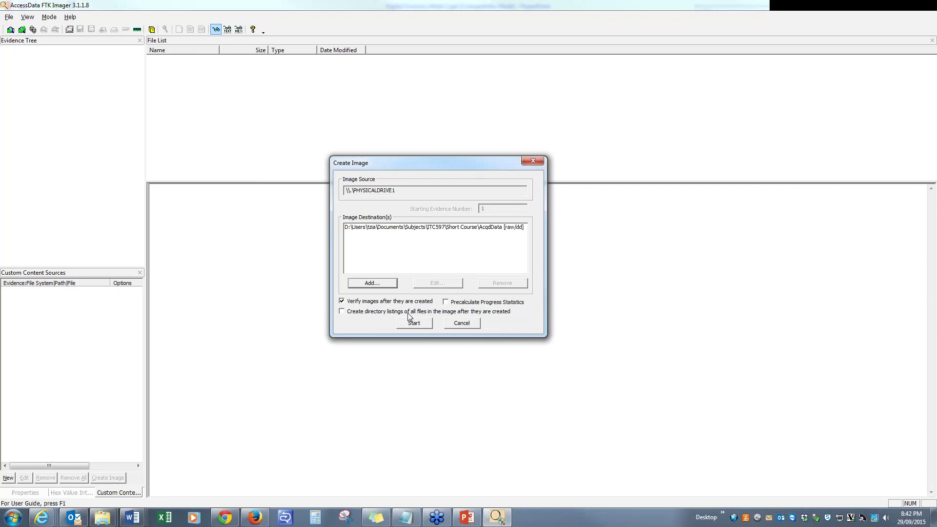
Cancel the image creation and close FTK Imager
click(465, 324)
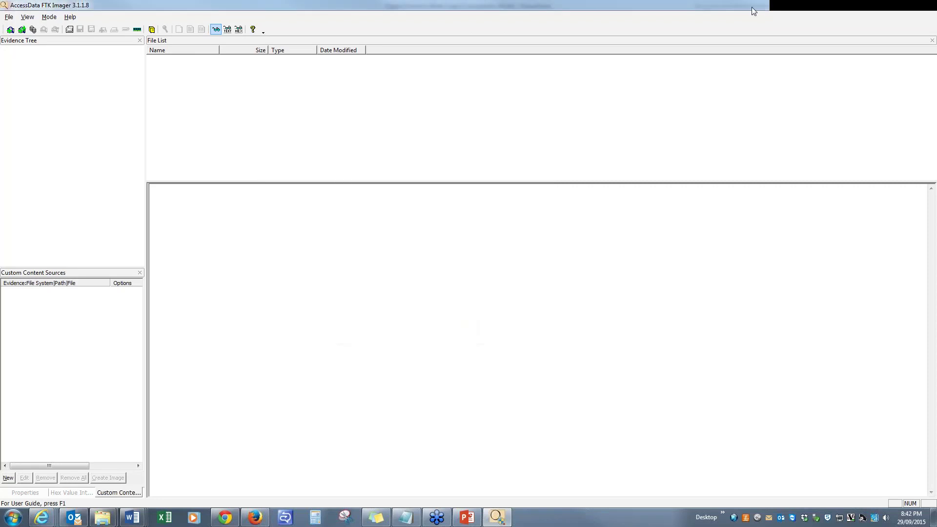
double_click(736, 7)
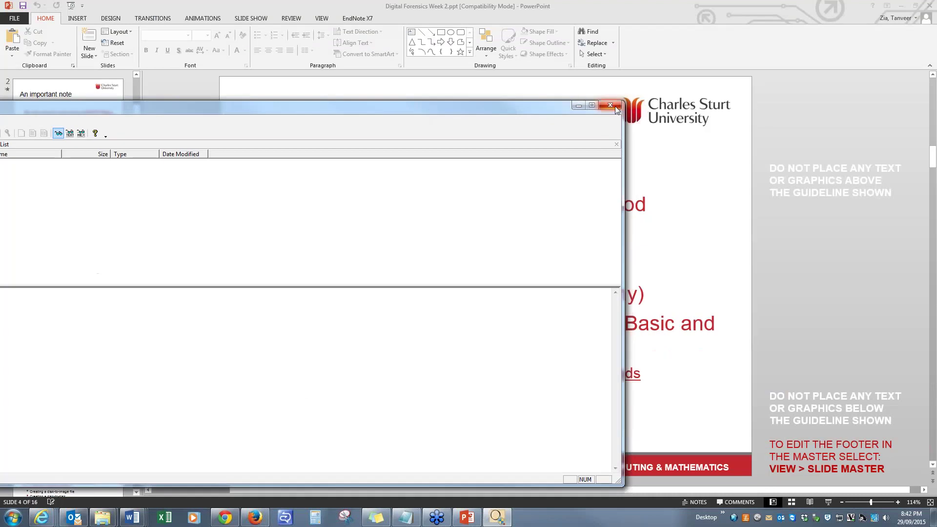
click(610, 106)
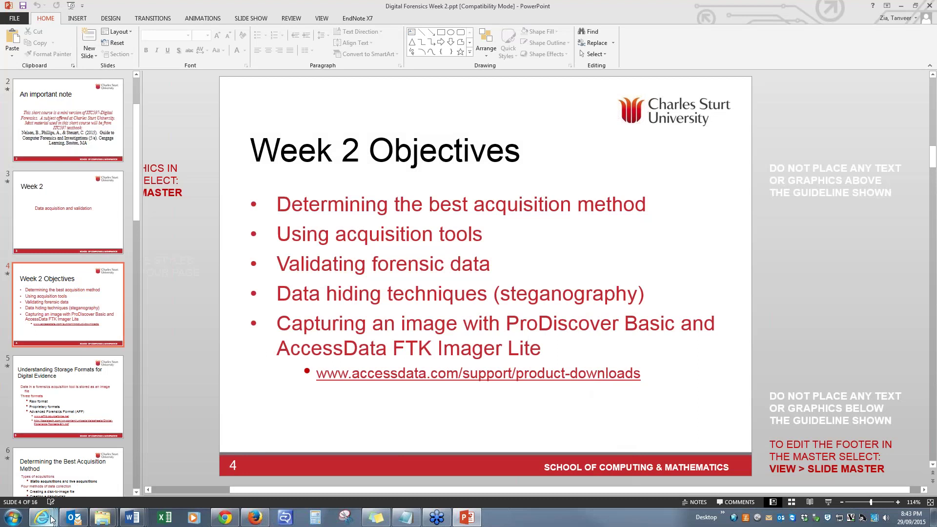
Switch to the Digital Forensics course page in Internet Explorer
mouse_move(52, 519)
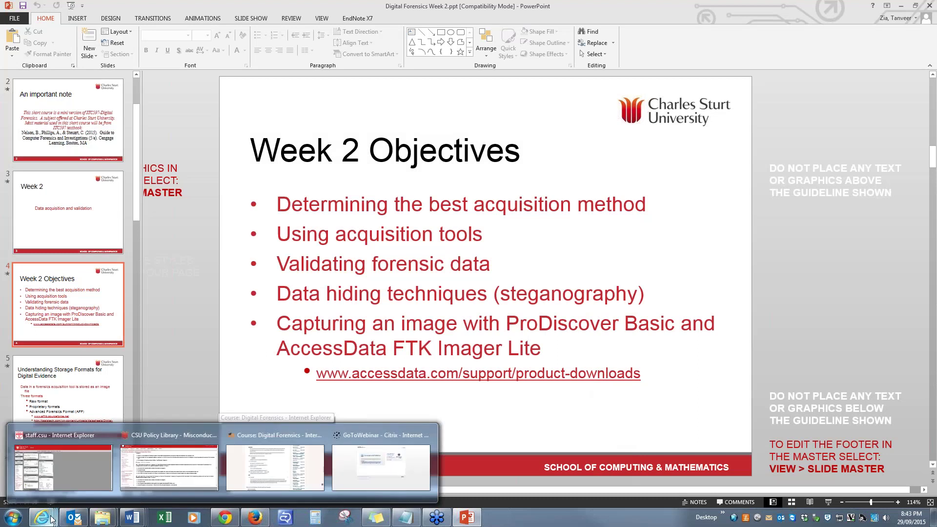
click(247, 466)
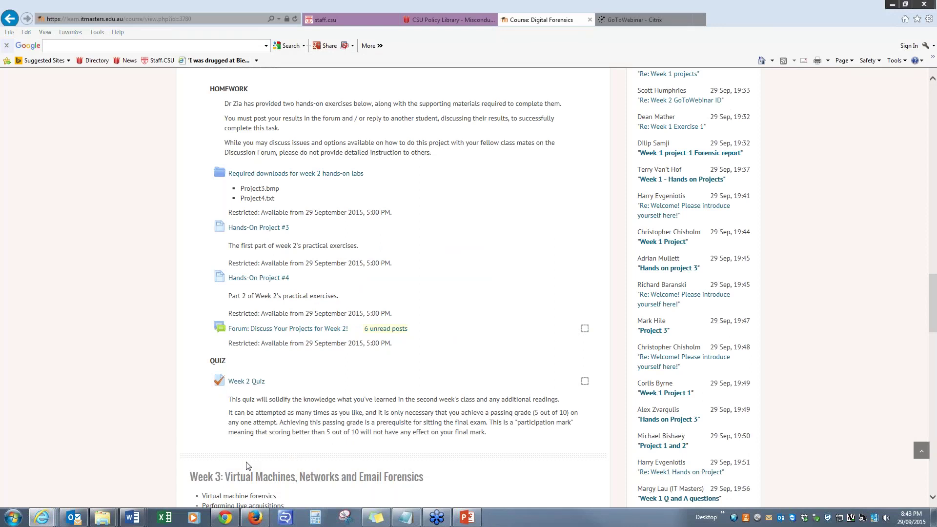
Open the Week 2 Hands-On Project #3 page and review its instructions
scroll(508, 278, down, 3)
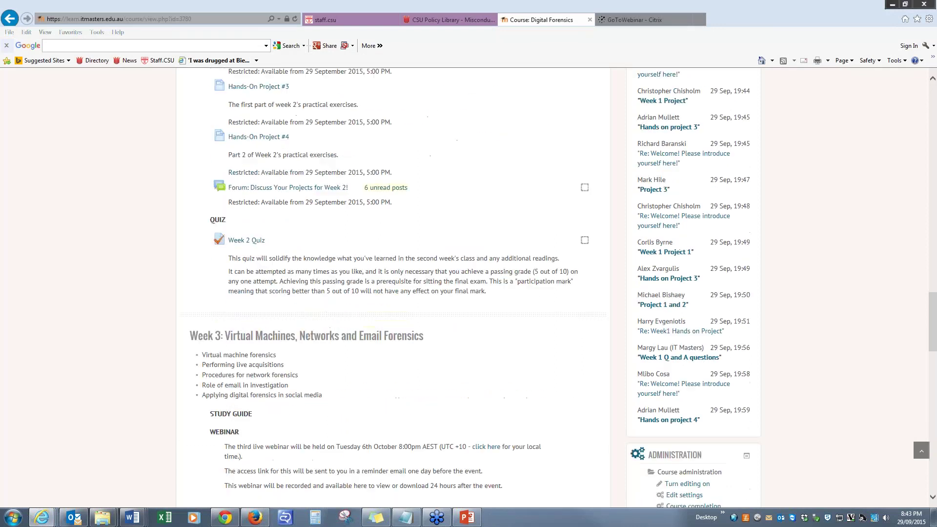
scroll(295, 211, up, 2)
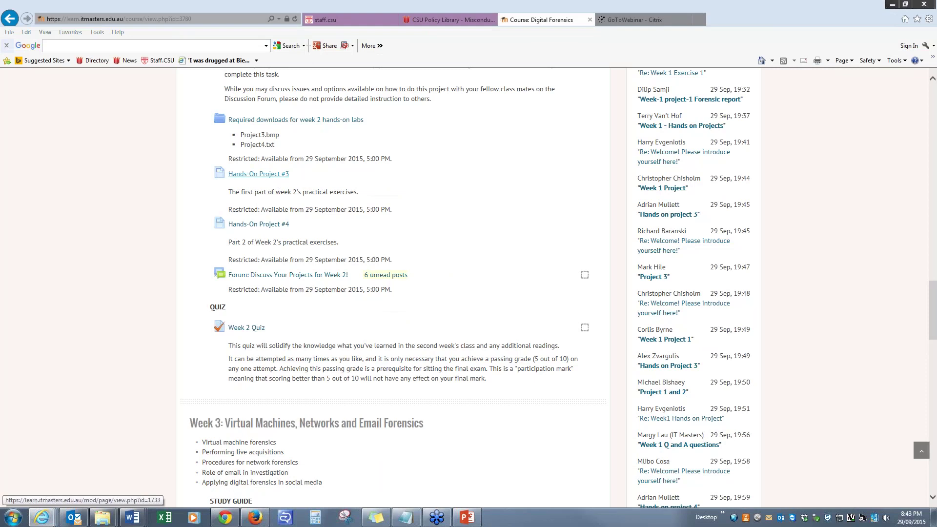
click(258, 174)
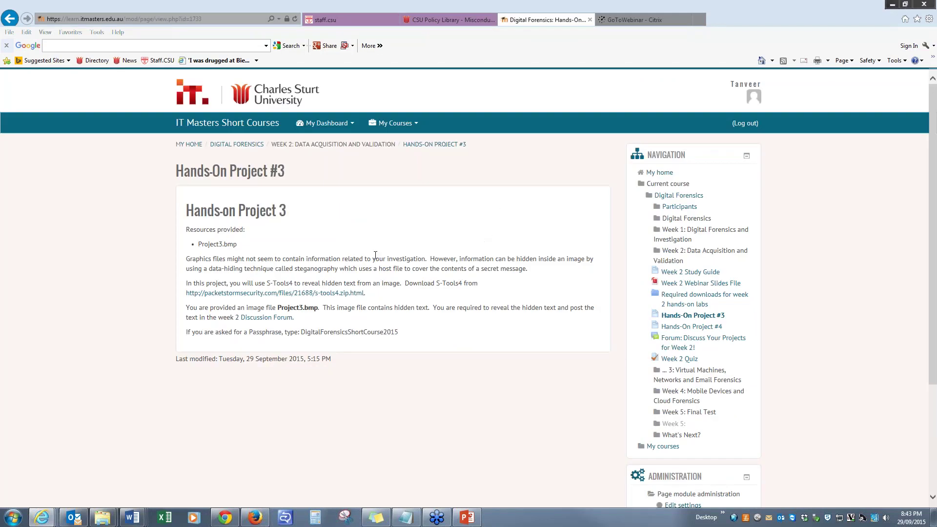
scroll(375, 255, down, 2)
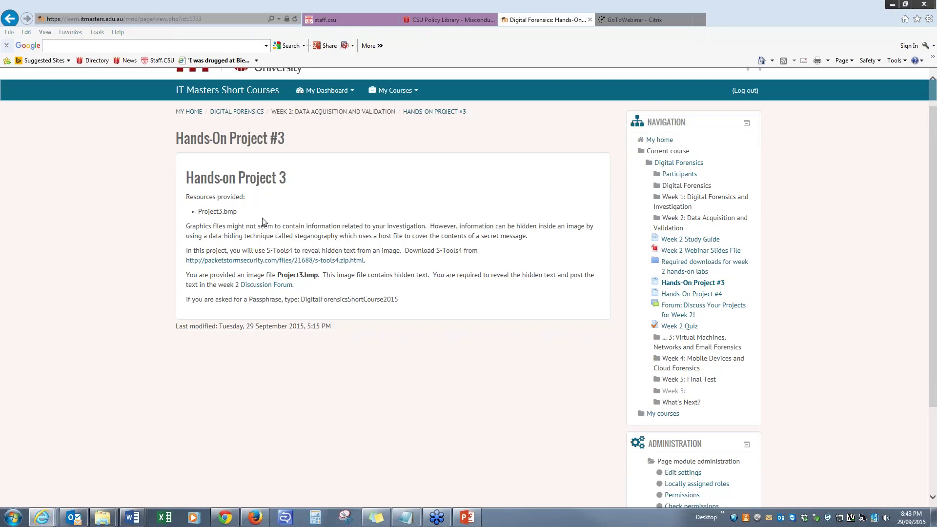
scroll(293, 215, down, 1)
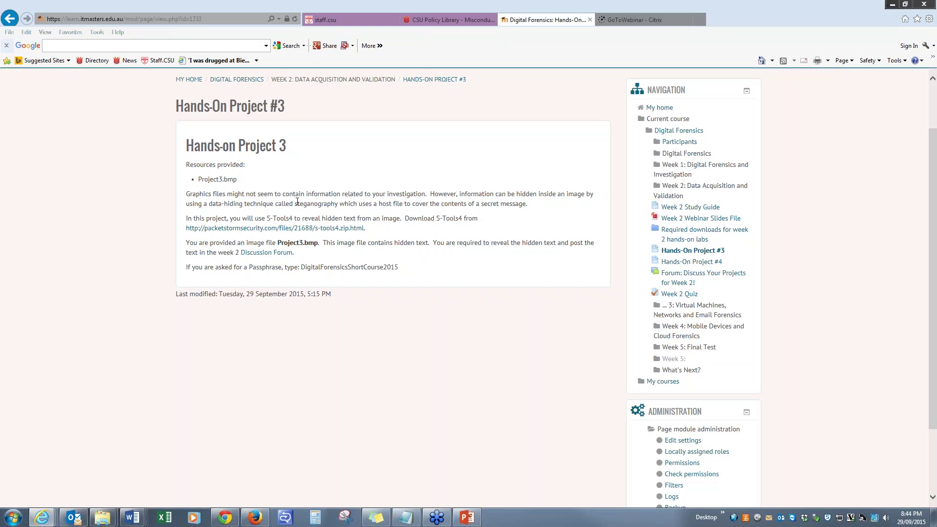
Highlight the terms steganography and S-Tools4 in the project instructions
drag(294, 203, 337, 207)
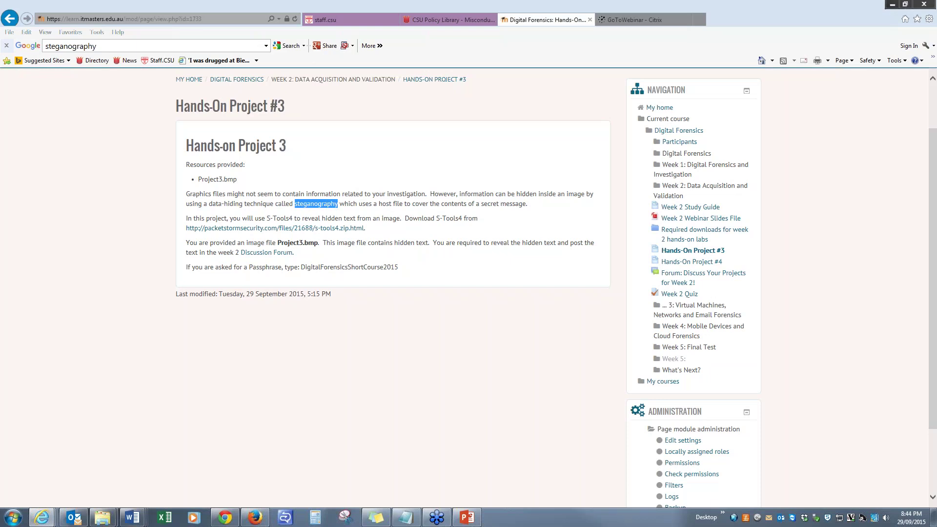
click(397, 200)
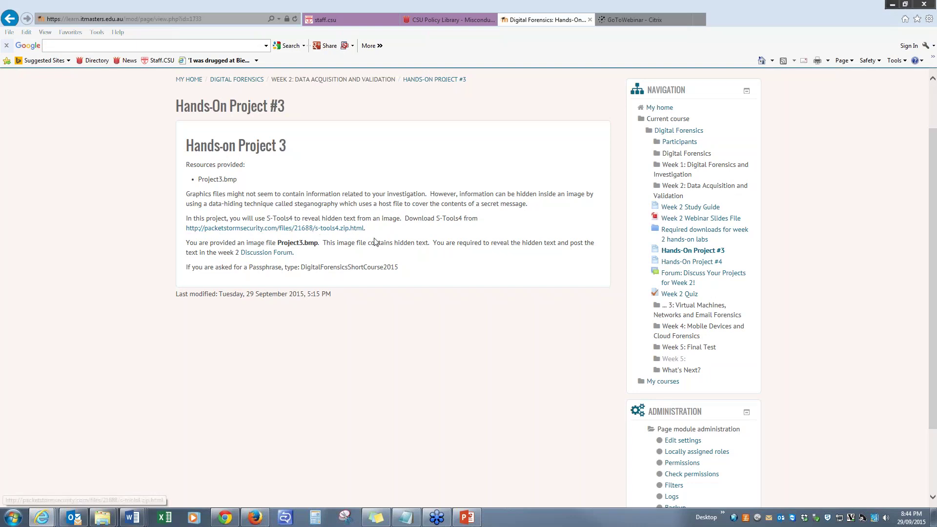
double_click(279, 218)
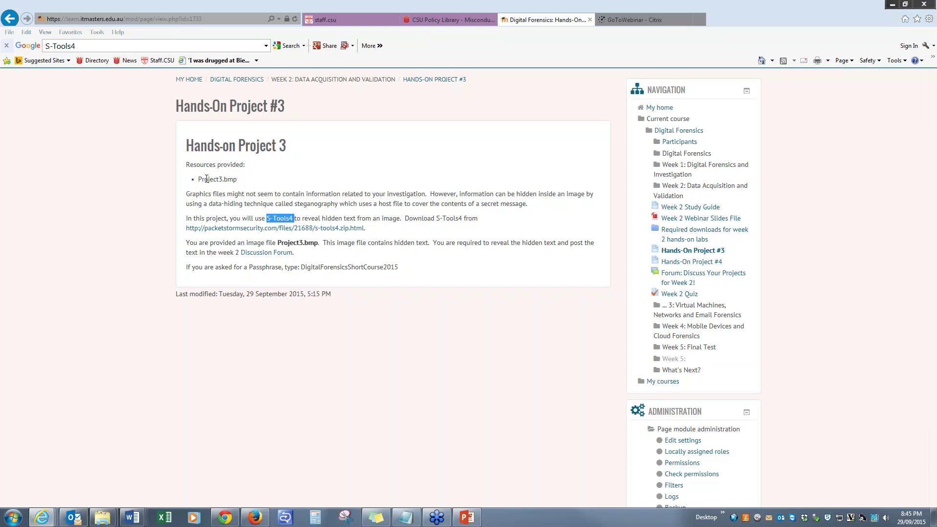
Switch to the Forensic Tools folder, run the S-Tools.exe shortcut, and reposition the S-Tools and Actions windows
mouse_move(113, 519)
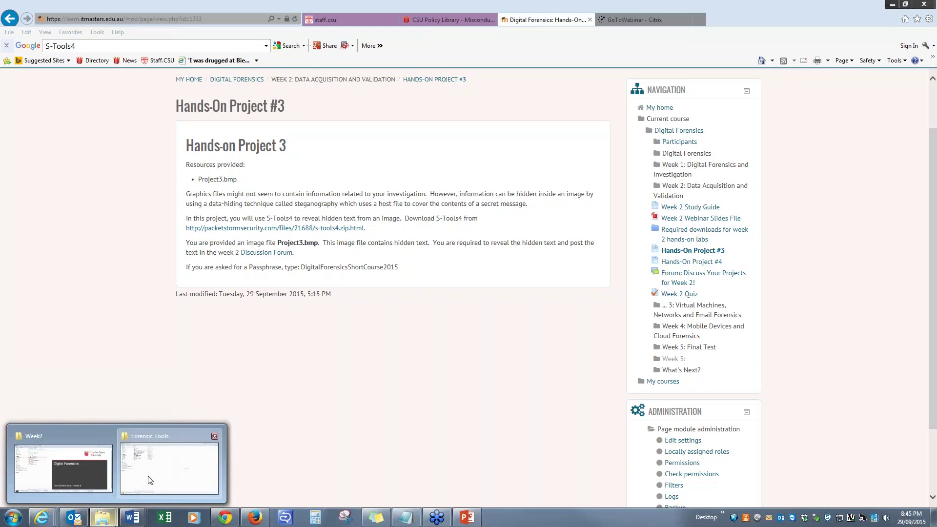
click(167, 442)
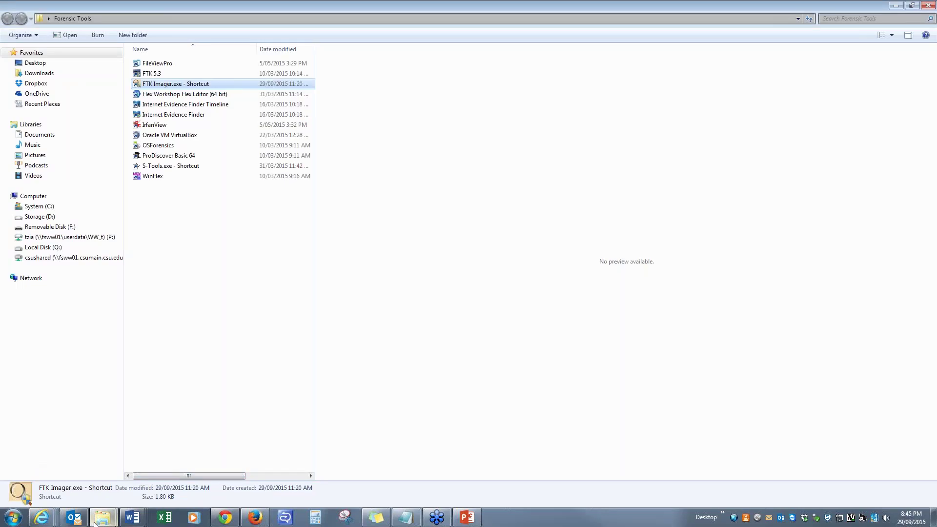
mouse_move(100, 520)
click(168, 466)
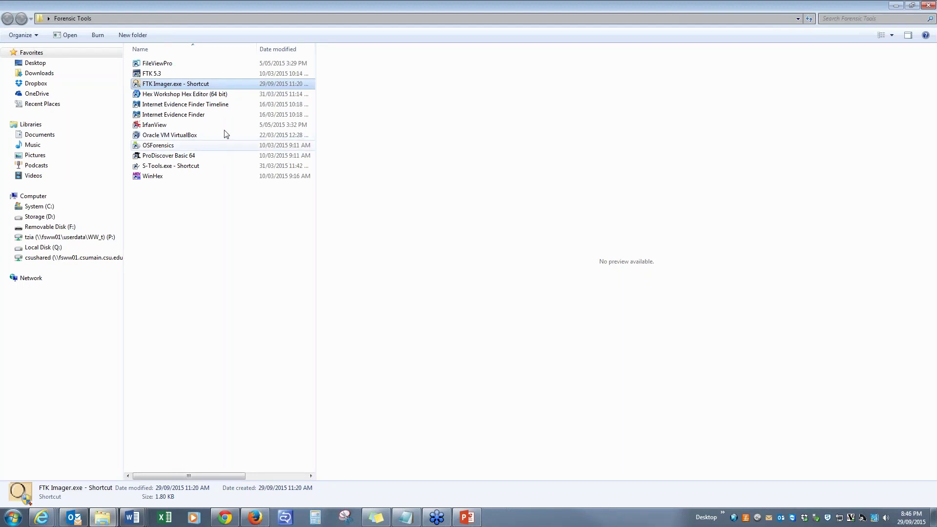
double_click(161, 166)
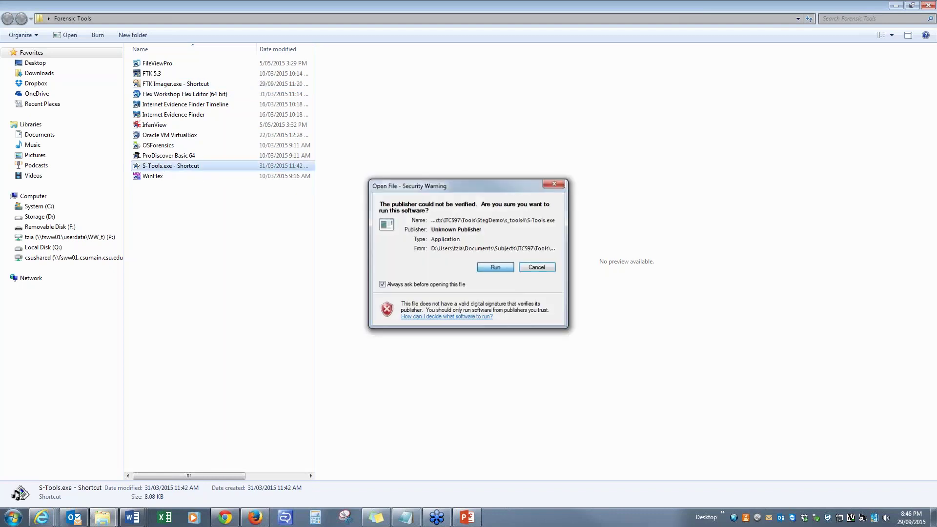
key(Return)
drag(323, 37, 292, 45)
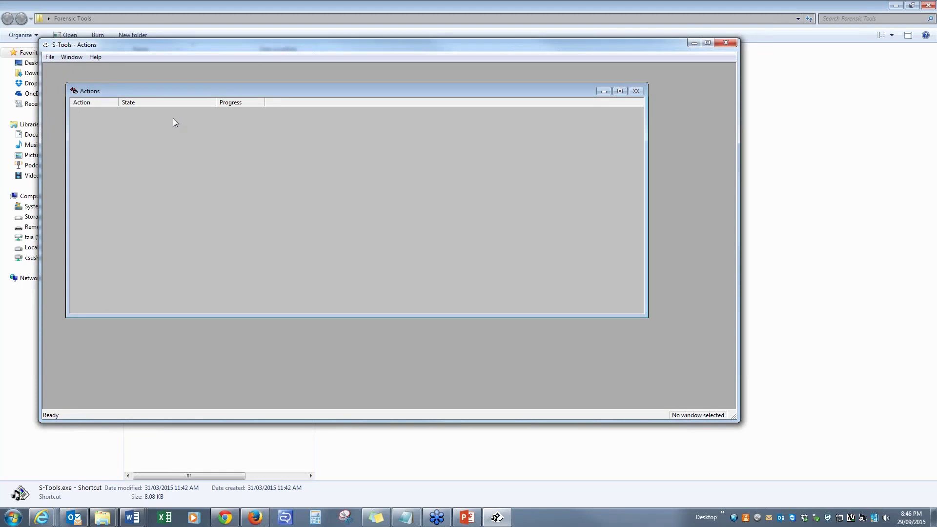
mouse_move(242, 95)
mouse_down()
mouse_move(214, 97)
mouse_move(236, 95)
mouse_up()
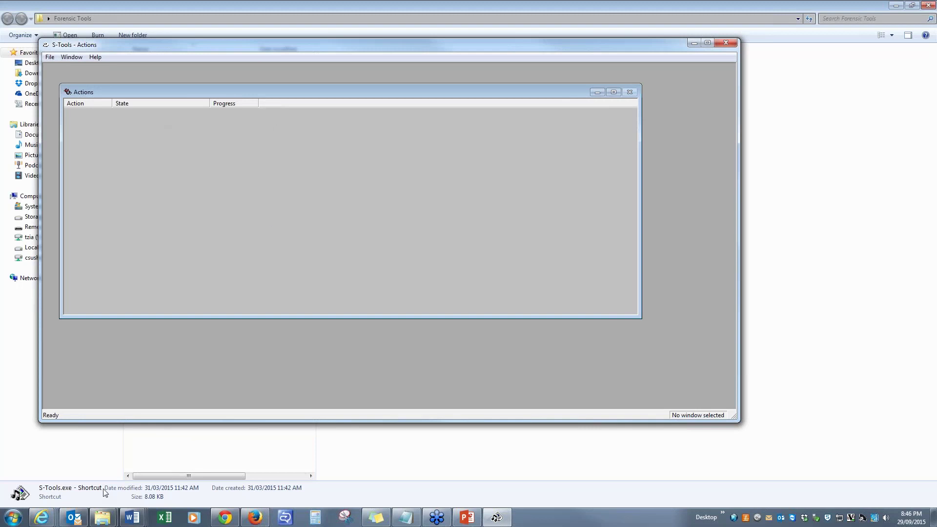
Switch to Notepad, start a new document, and enter the text "This is my secret data."
mouse_move(109, 519)
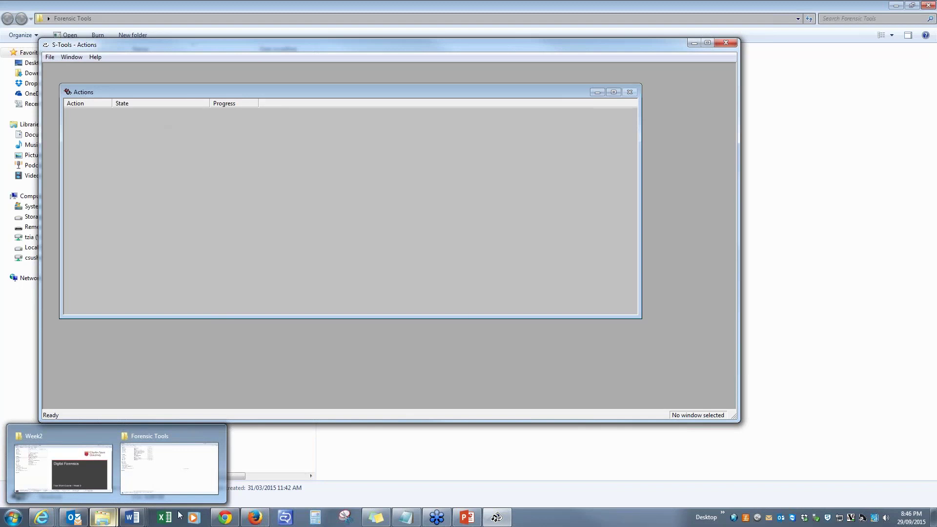
click(404, 518)
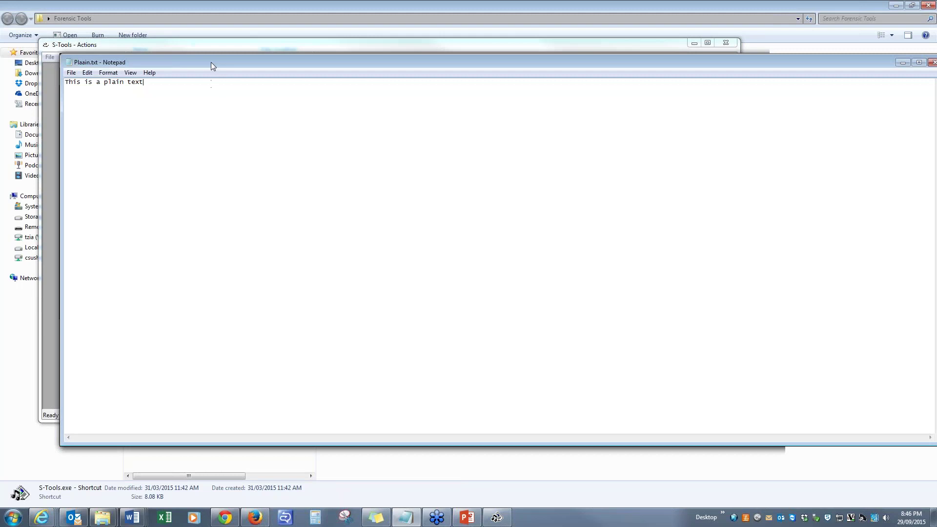
drag(210, 62, 185, 75)
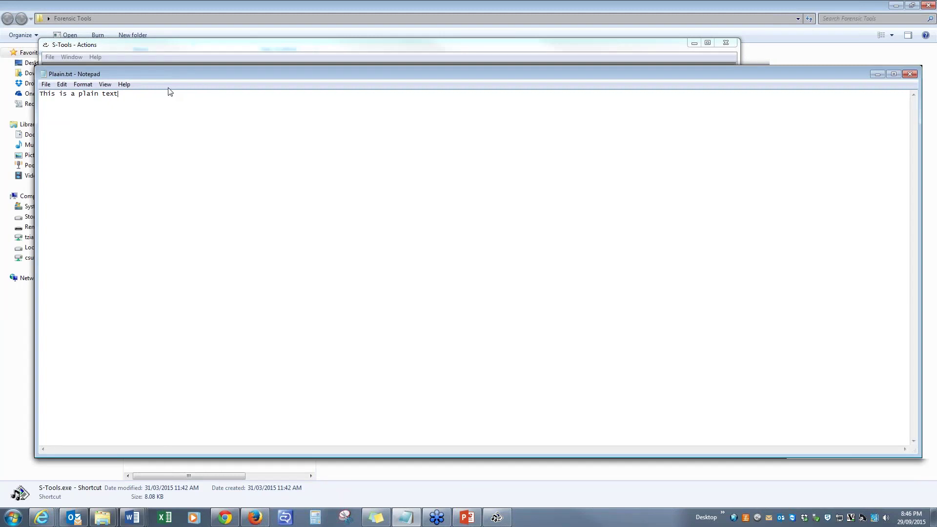
key(ctrl+a)
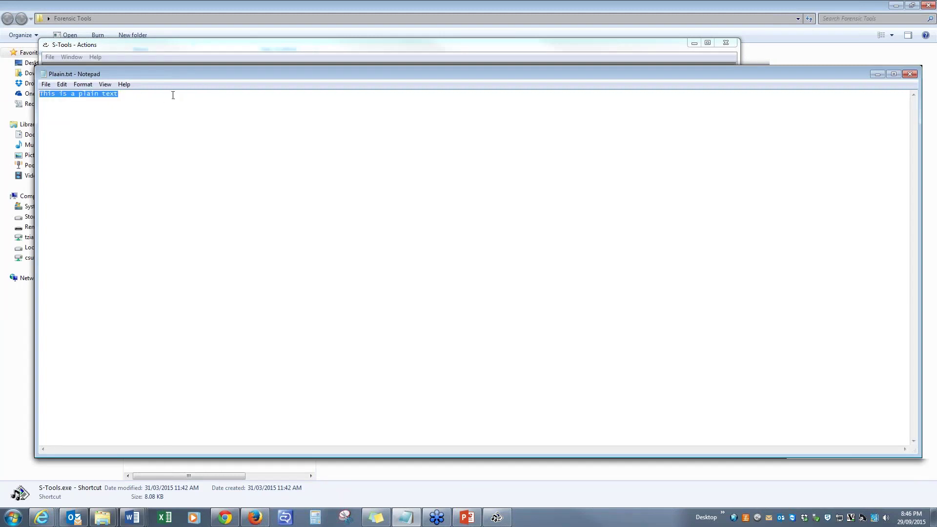
click(46, 86)
click(83, 92)
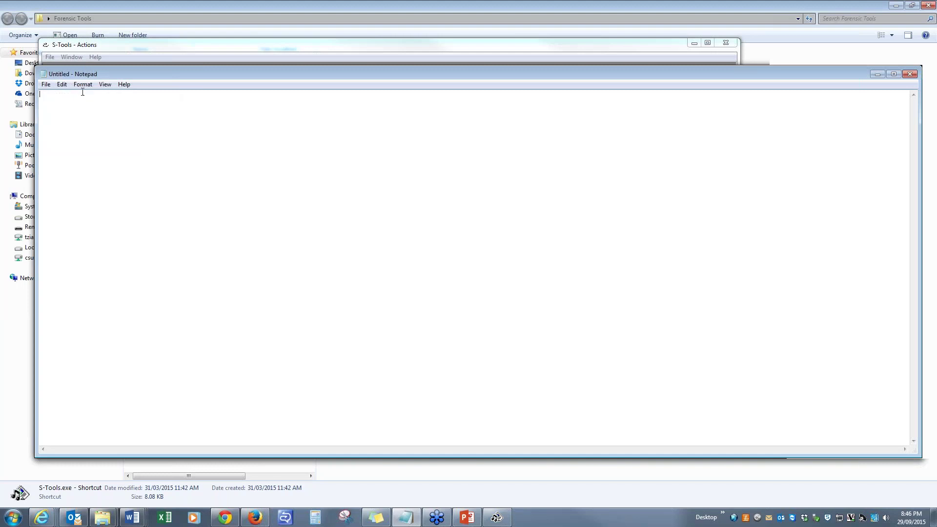
text(This is)
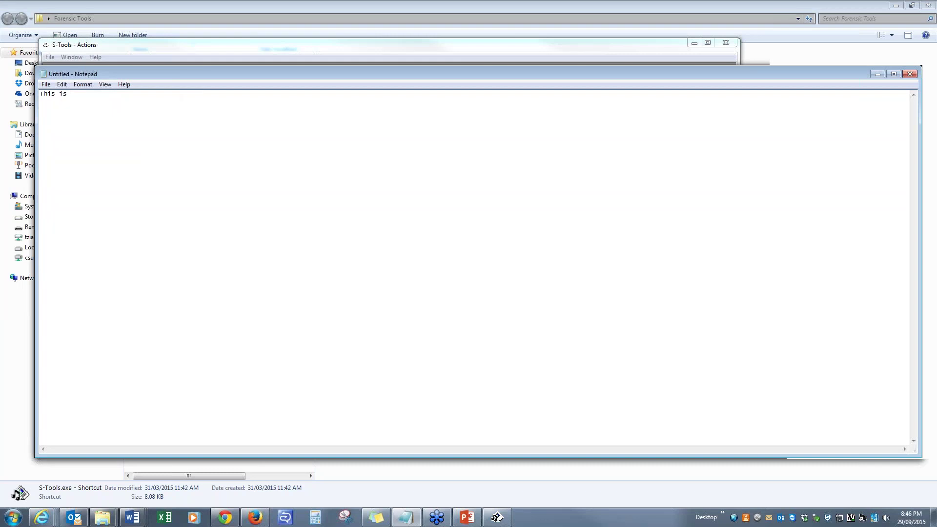
text(my secret data.)
Save the text document as secret.txt in the Week2 folder and return to S-Tools
click(46, 84)
click(62, 127)
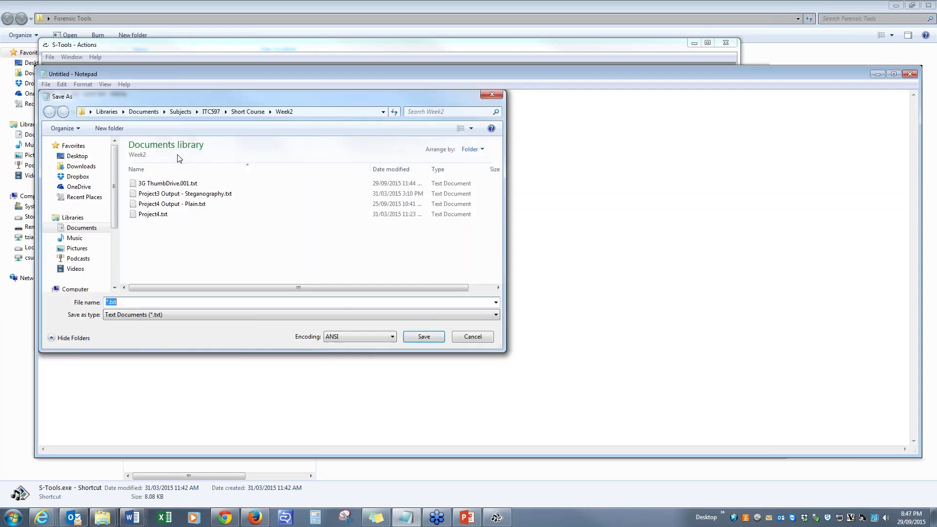
text(secret)
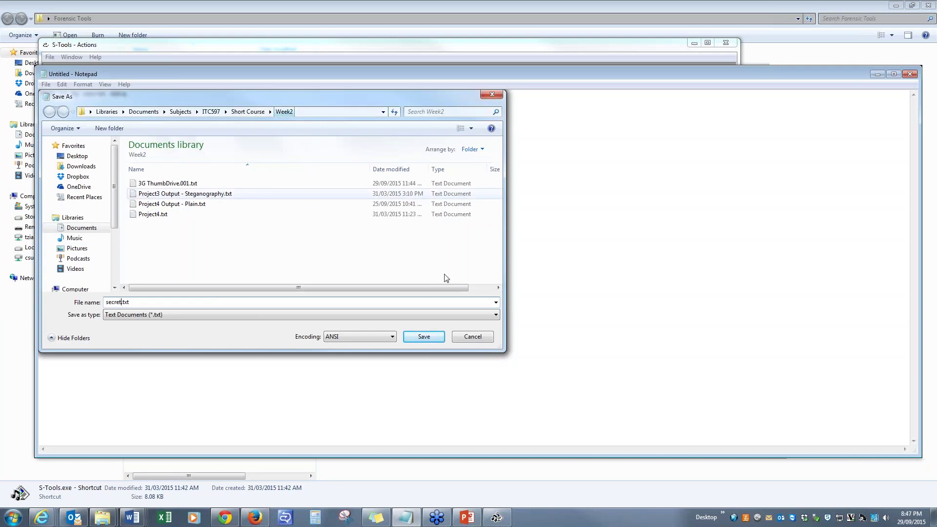
click(421, 336)
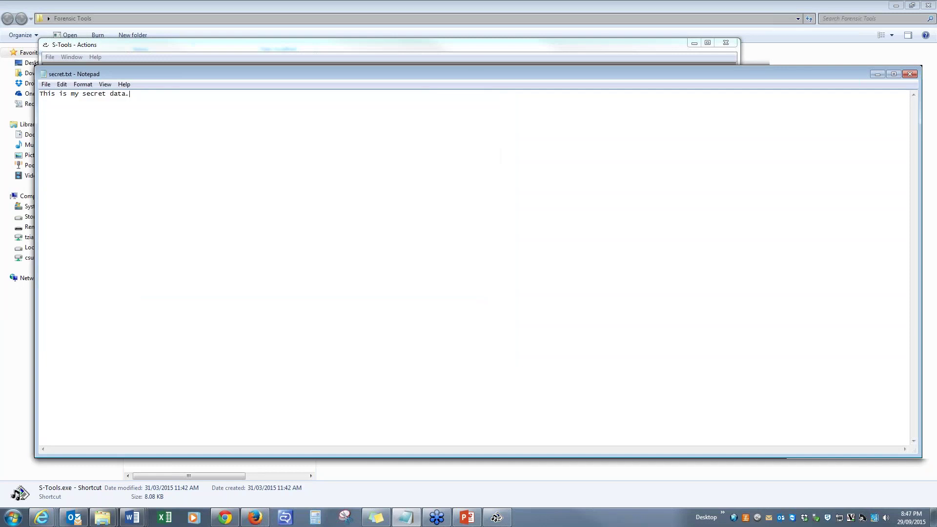
drag(868, 74, 701, 127)
click(702, 126)
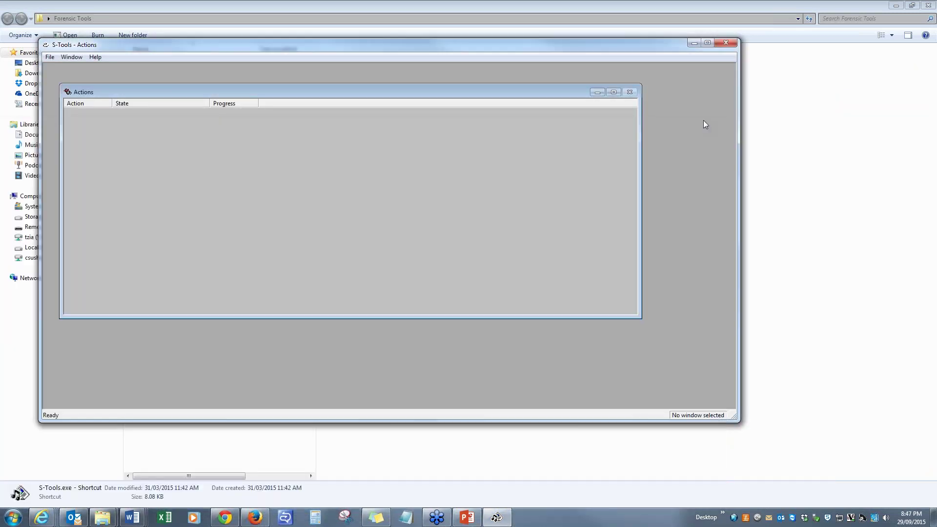
Open a new Windows Explorer window and browse to Documents > Subjects > ITC597 > Short Course > Week2
right_click(108, 520)
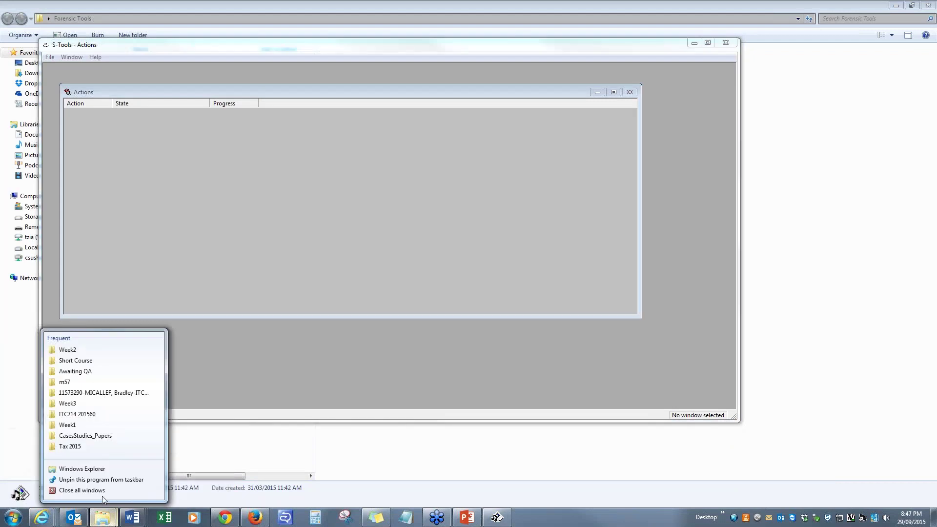
click(82, 469)
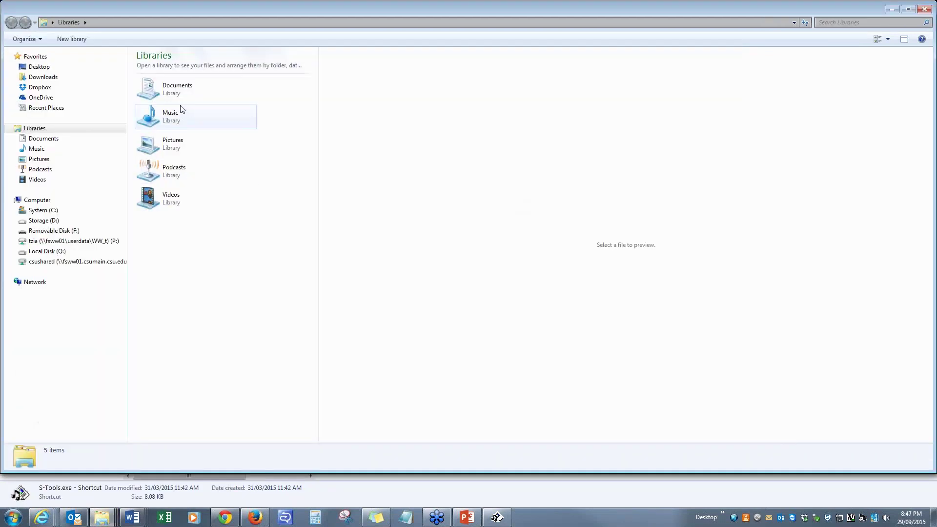
double_click(169, 90)
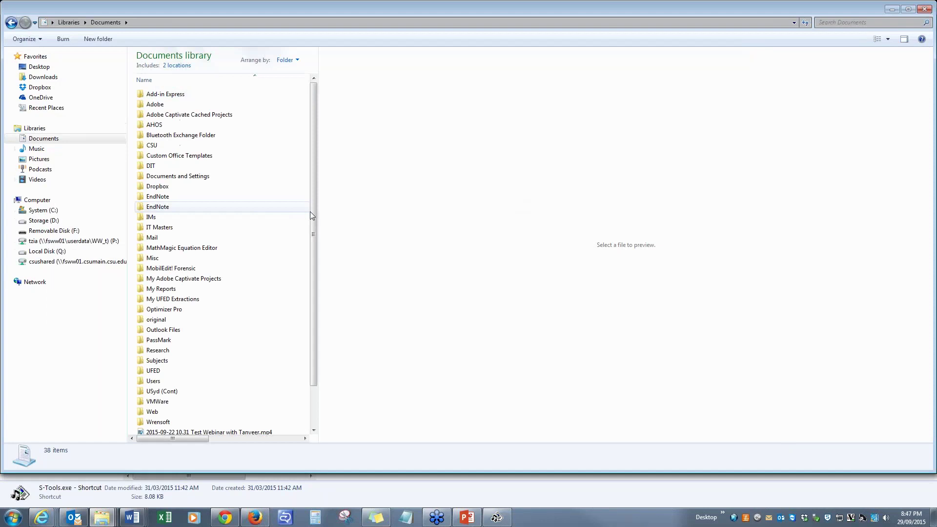
scroll(217, 310, down, 1)
double_click(215, 316)
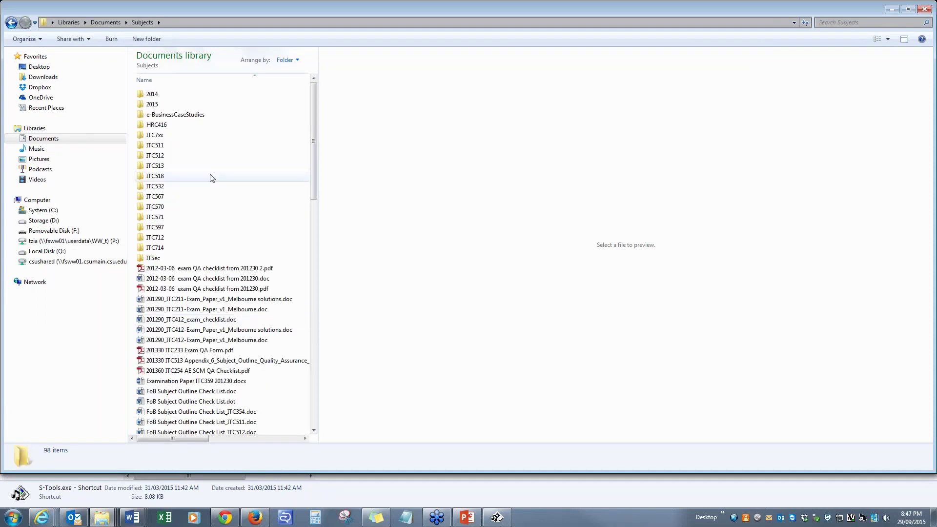
double_click(170, 227)
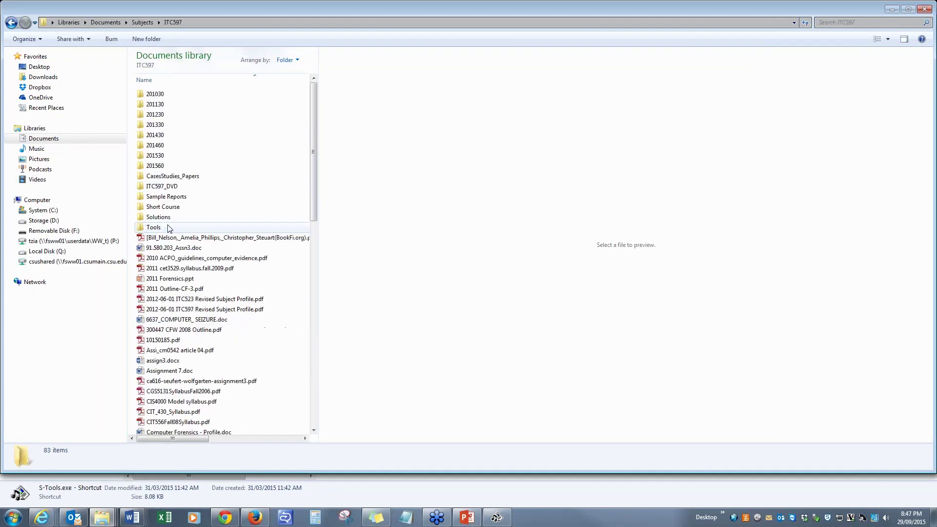
double_click(190, 209)
double_click(187, 104)
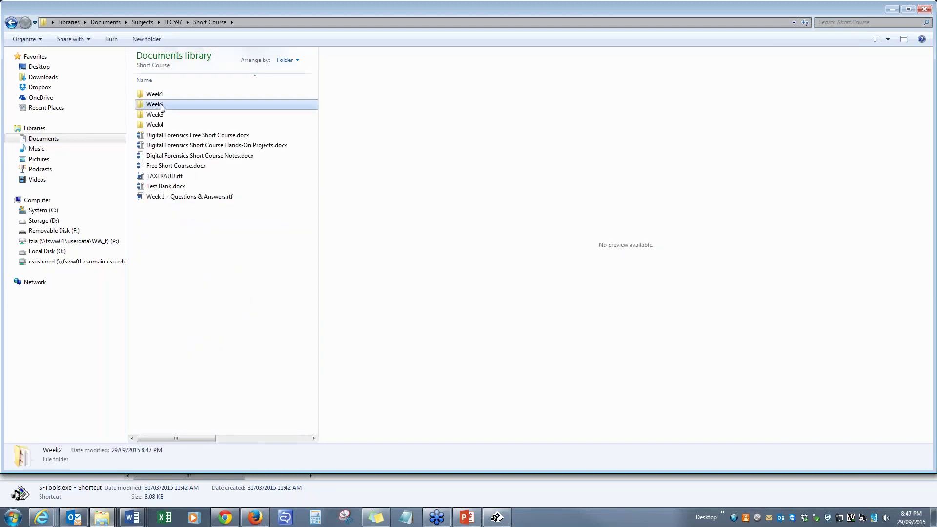
Arrange the Week2 folder window beside the S-Tools window so its files and the Actions area are both accessible
drag(420, 13, 929, 58)
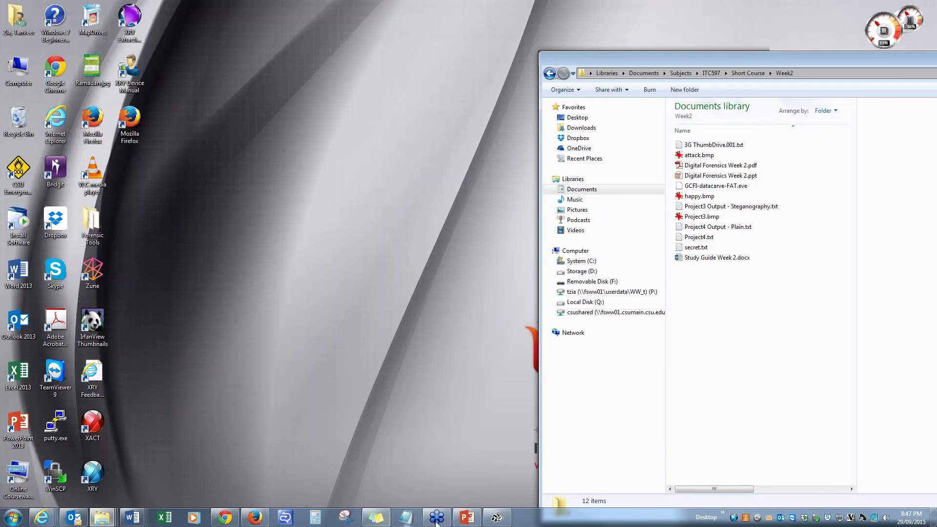
click(497, 517)
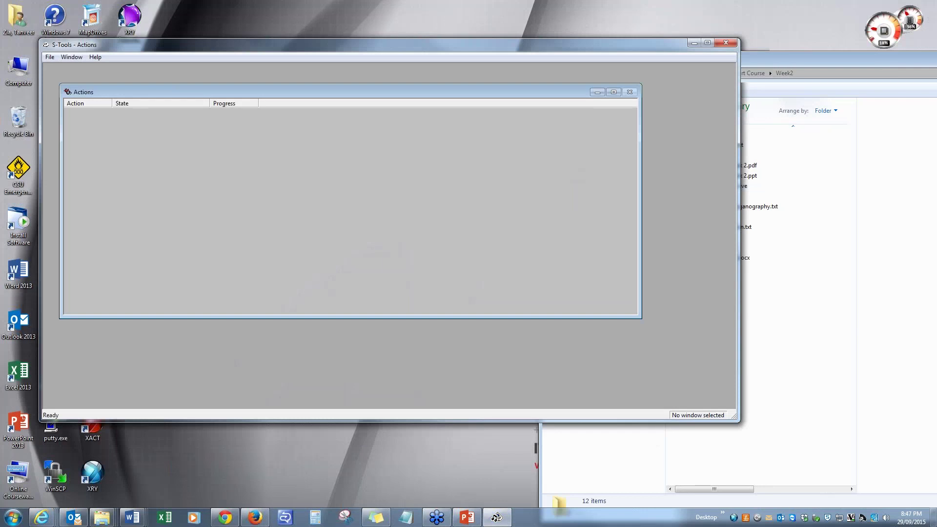
drag(751, 62, 737, 104)
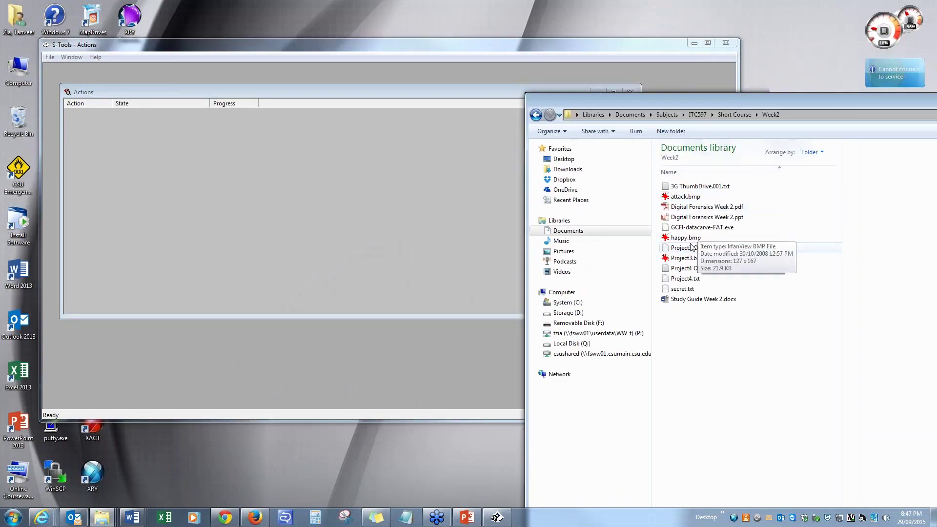
drag(659, 102, 518, 102)
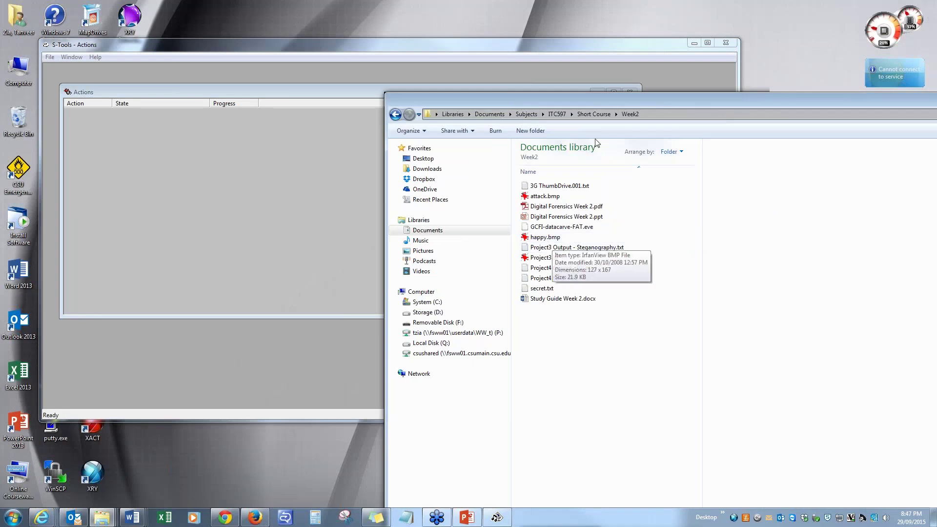
drag(604, 102, 677, 112)
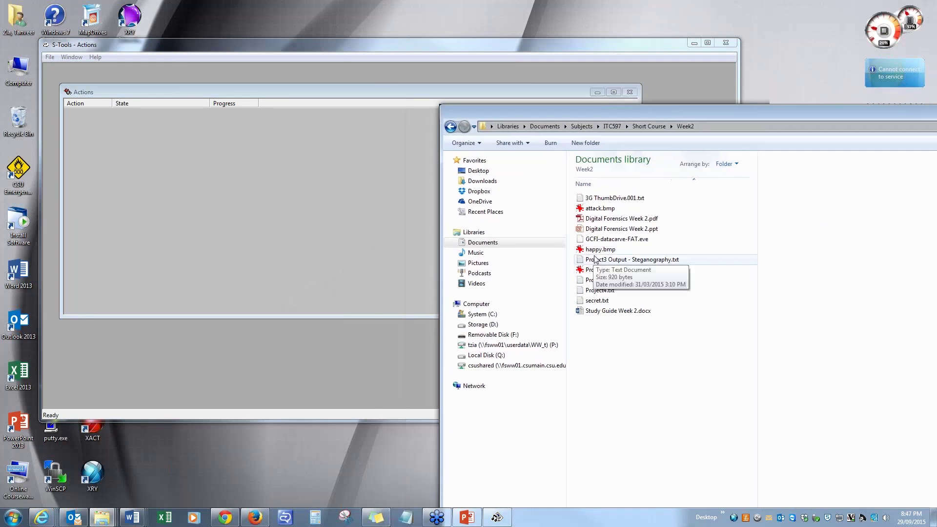
click(596, 250)
drag(597, 251, 191, 197)
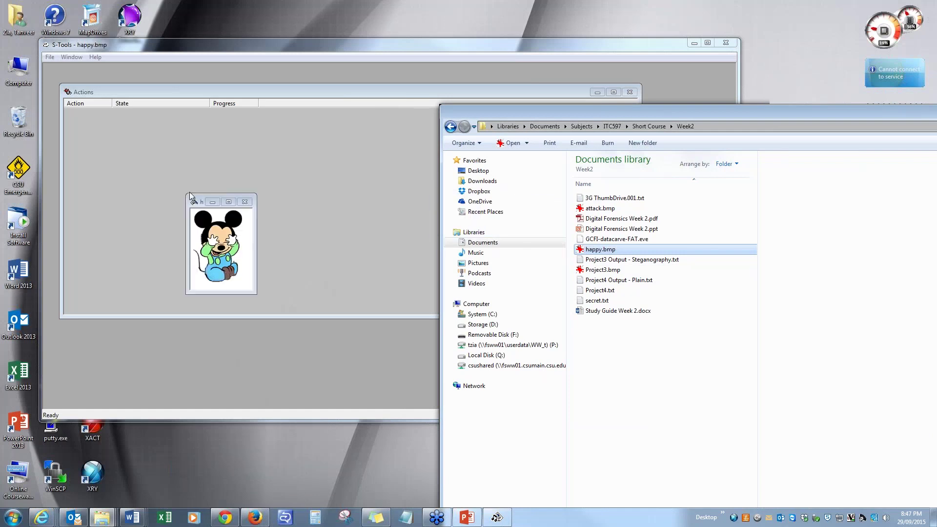
click(641, 114)
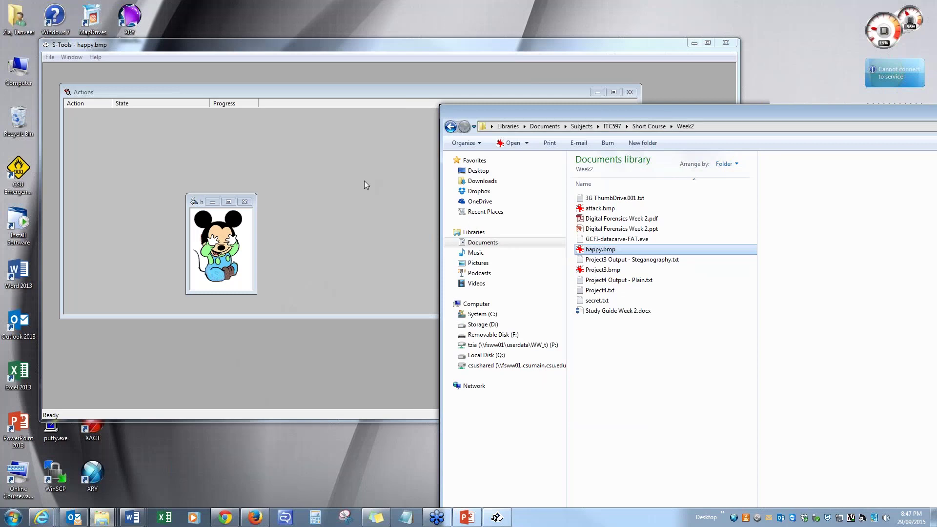
click(201, 201)
click(244, 202)
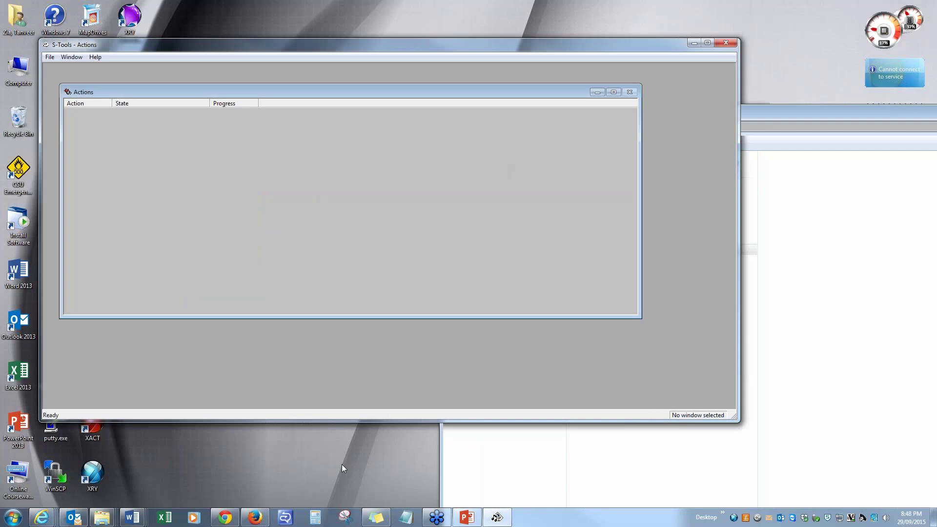
Place the Week2 folder window beside S-Tools and load happy.bmp from it into the S-Tools workspace
click(498, 517)
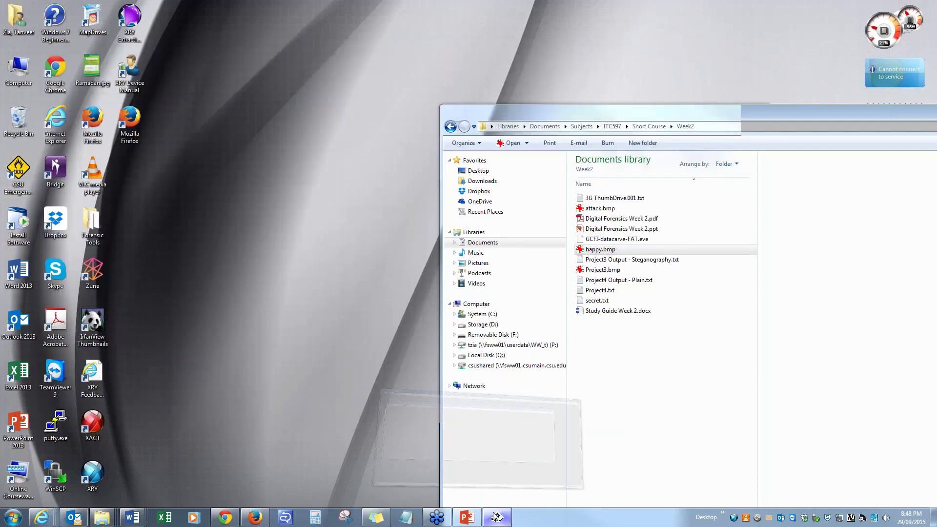
click(497, 517)
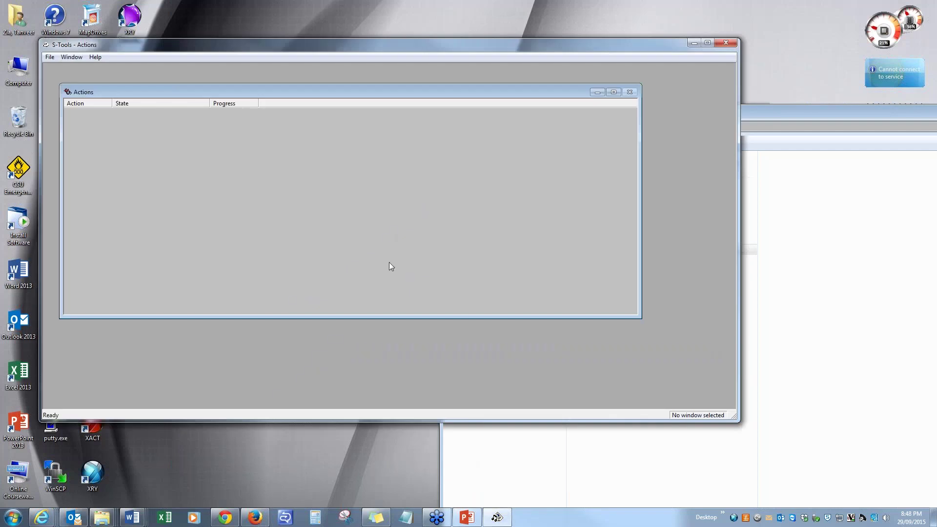
click(926, 236)
drag(732, 102, 830, 102)
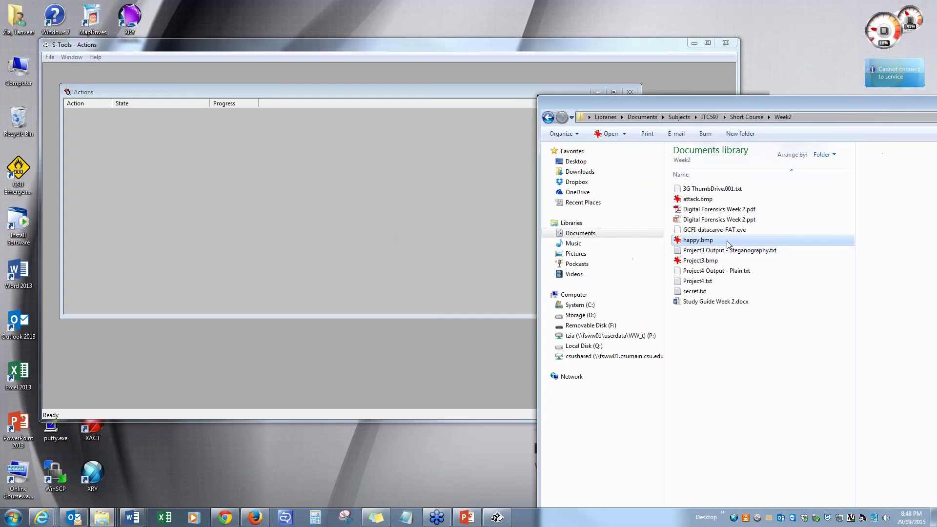
drag(727, 244, 192, 182)
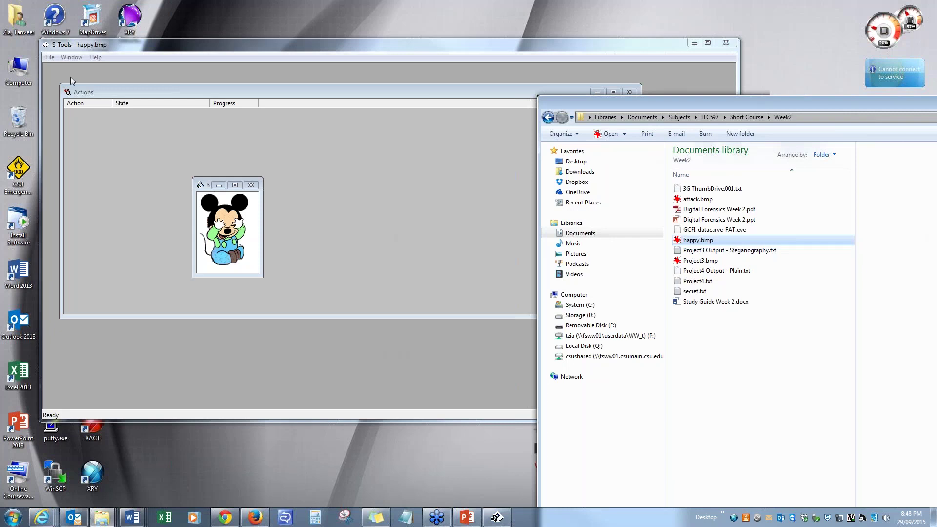
Check the general S-Tools compression properties and dismiss them without changes
click(68, 57)
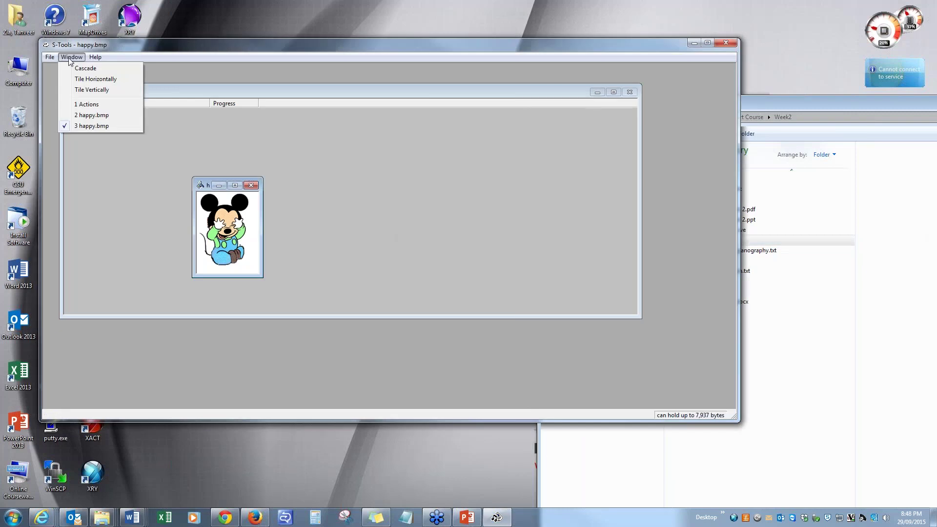
click(68, 58)
click(51, 58)
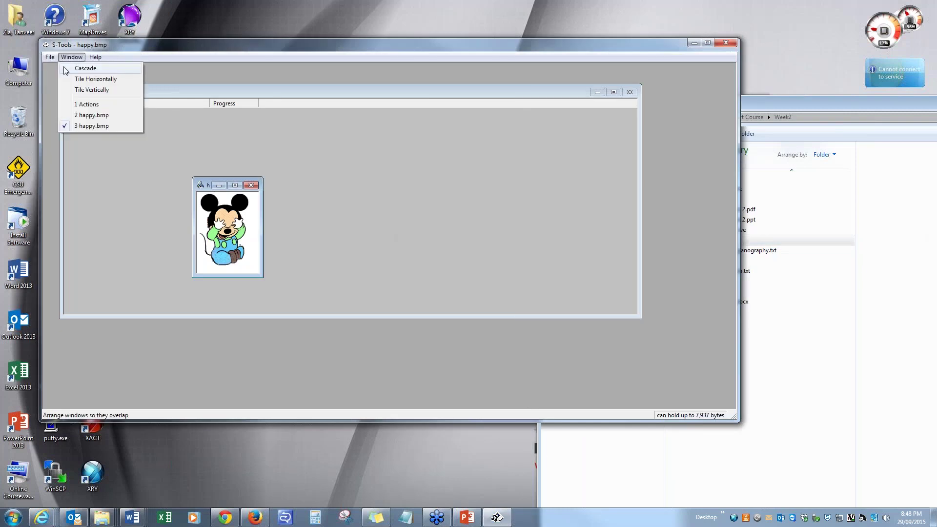
click(61, 69)
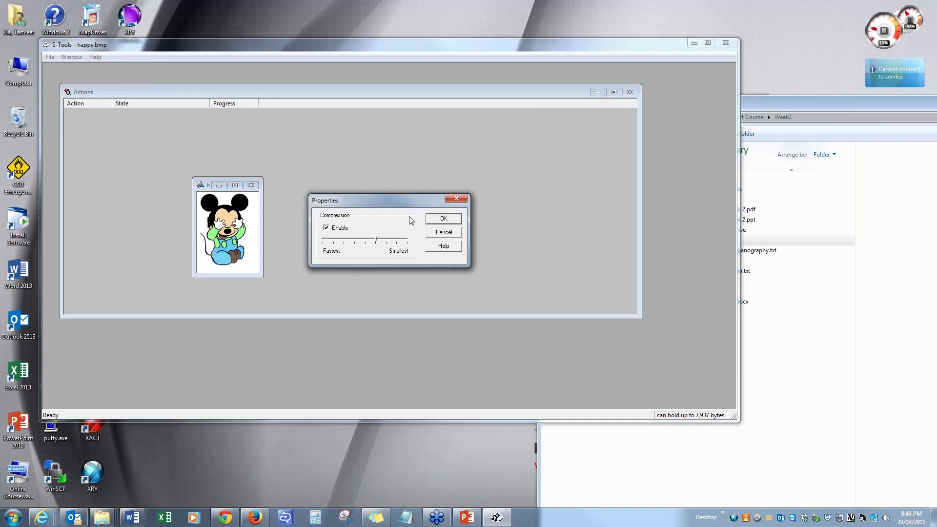
key(Escape)
click(72, 57)
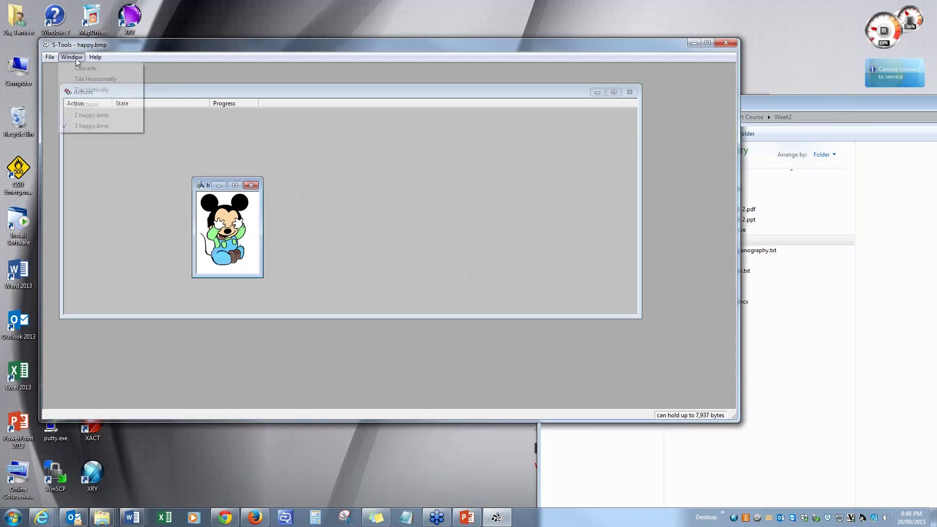
mouse_move(54, 58)
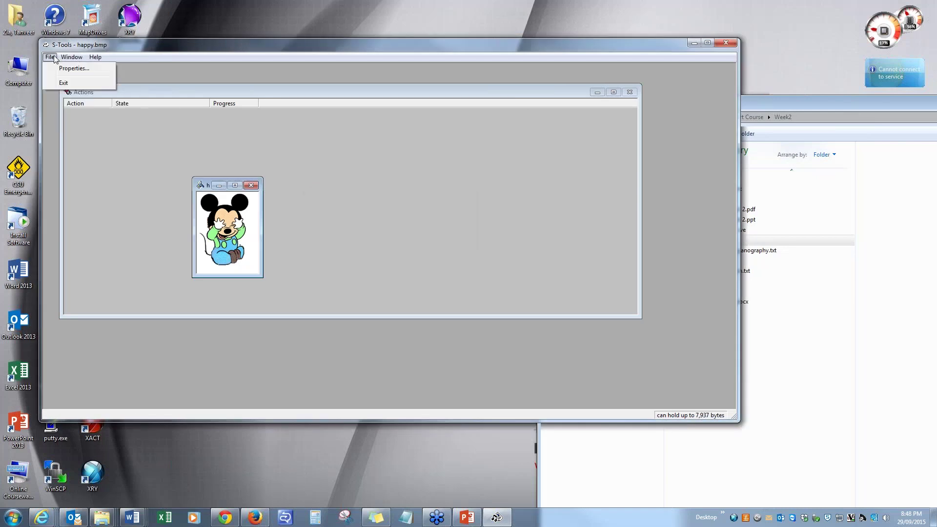
View the image properties of the loaded happy.bmp and close them
click(226, 204)
right_click(226, 204)
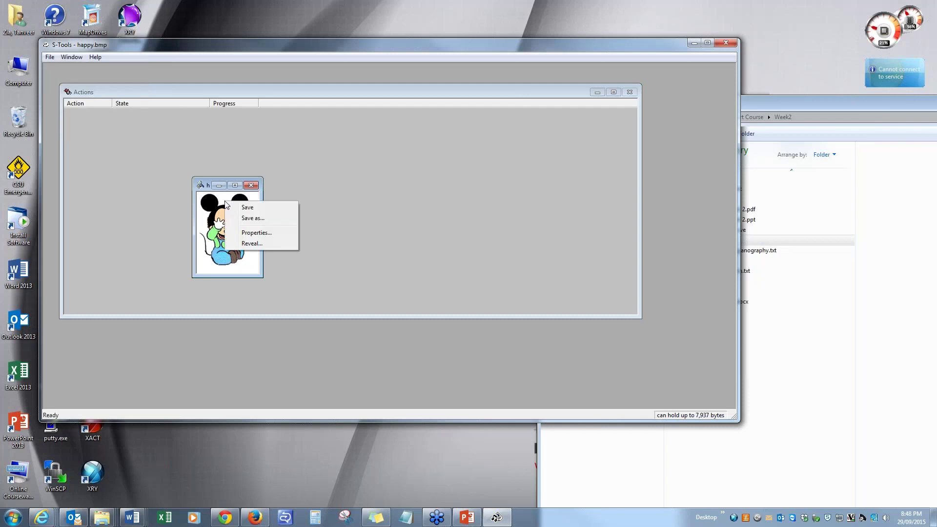
click(247, 234)
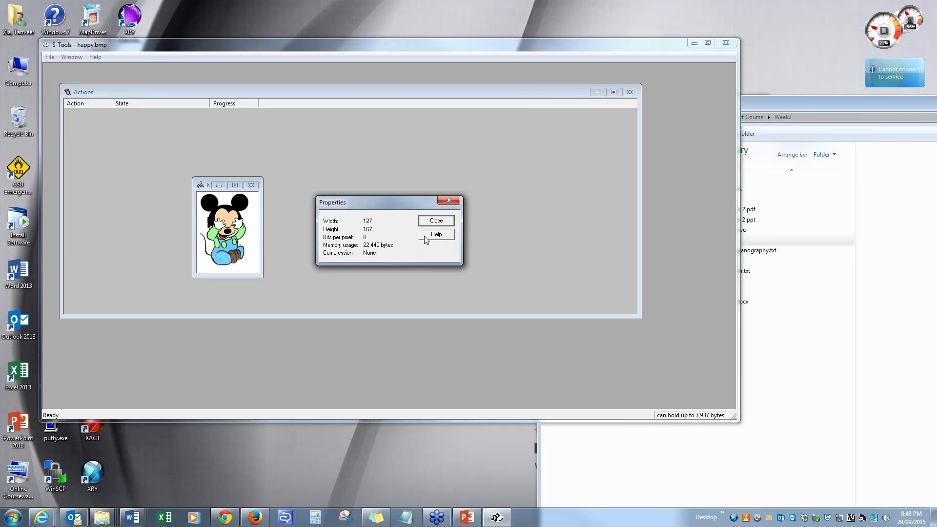
click(434, 221)
right_click(222, 216)
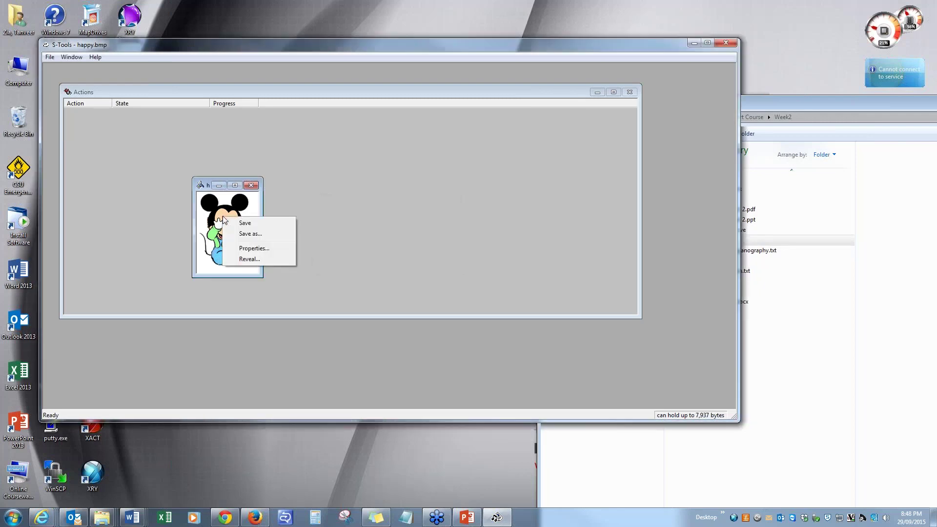
click(250, 260)
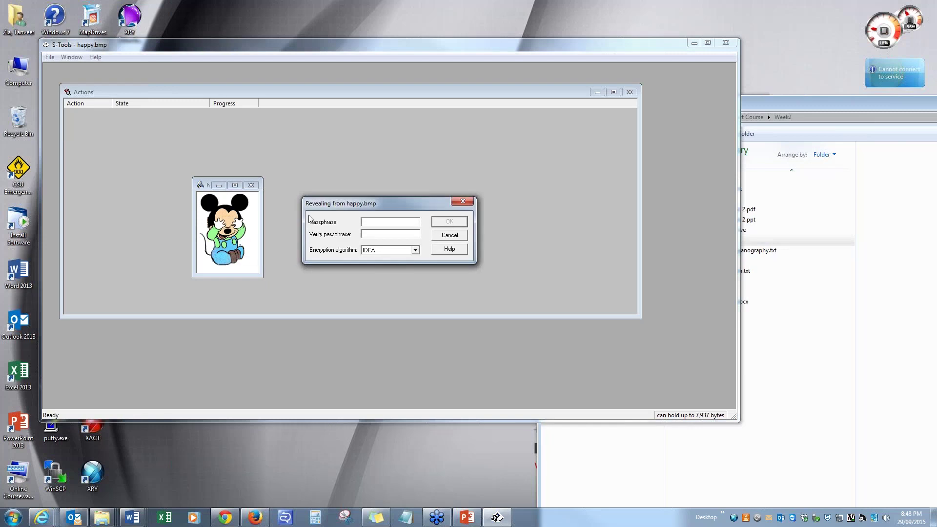
click(437, 239)
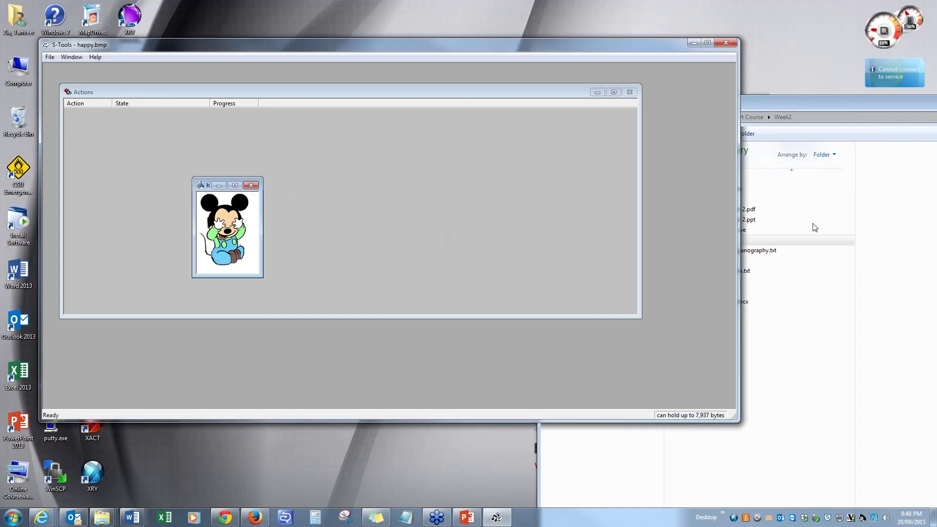
Move the Week2 window closer to S-Tools and drop secret.txt from it onto the open happy.bmp image to hide it
drag(759, 106, 623, 93)
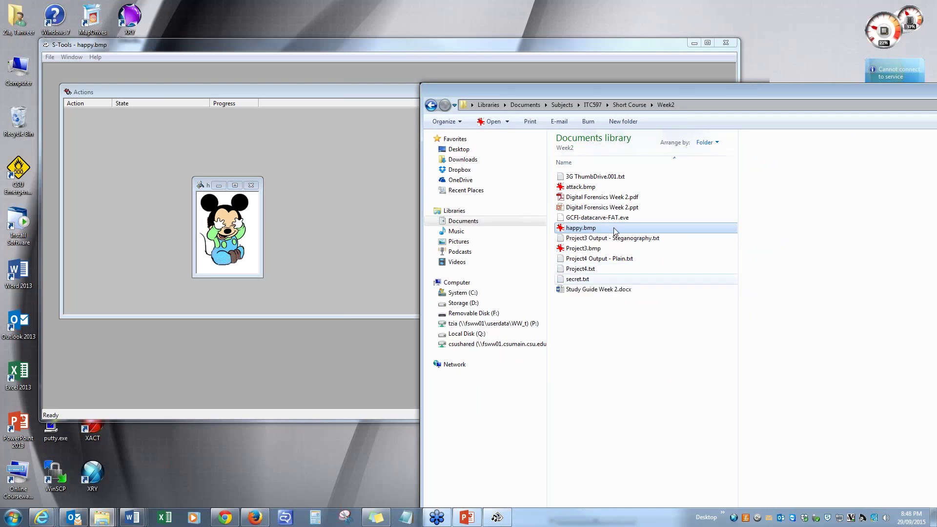
click(580, 281)
drag(581, 283, 229, 225)
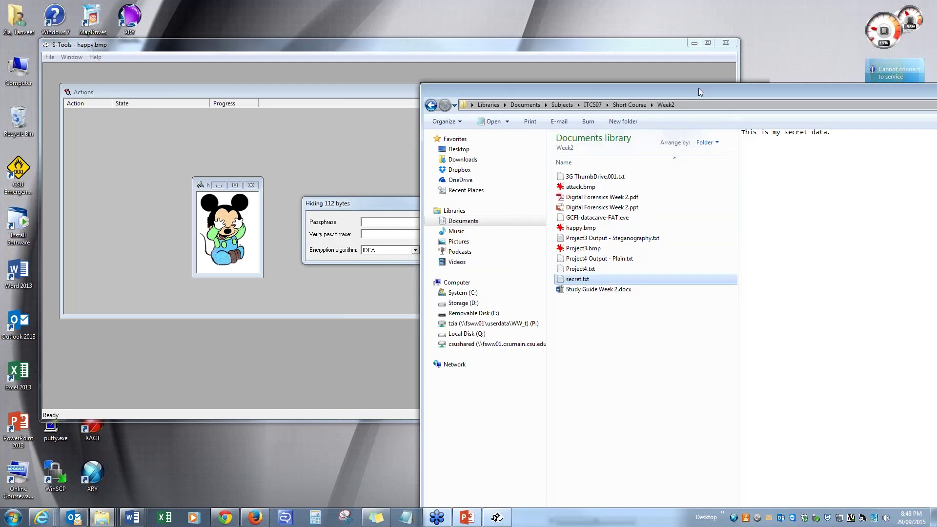
Move the folder window clear of the hiding dialog, then enter the passphrase and its verification
drag(698, 88, 936, 85)
click(392, 223)
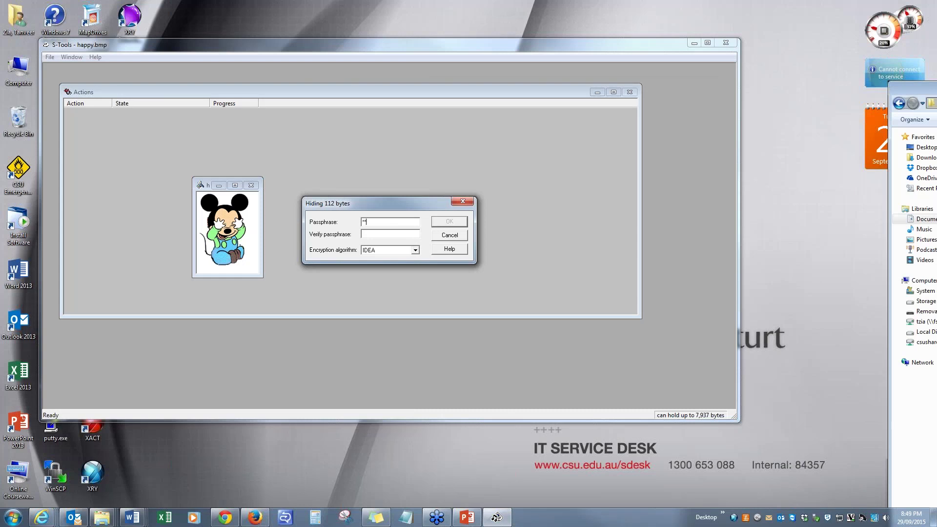
text(***)
text(*******)
Select DES as the encryption algorithm and hide the data with the "Attempt colour reduction" picture option
click(415, 251)
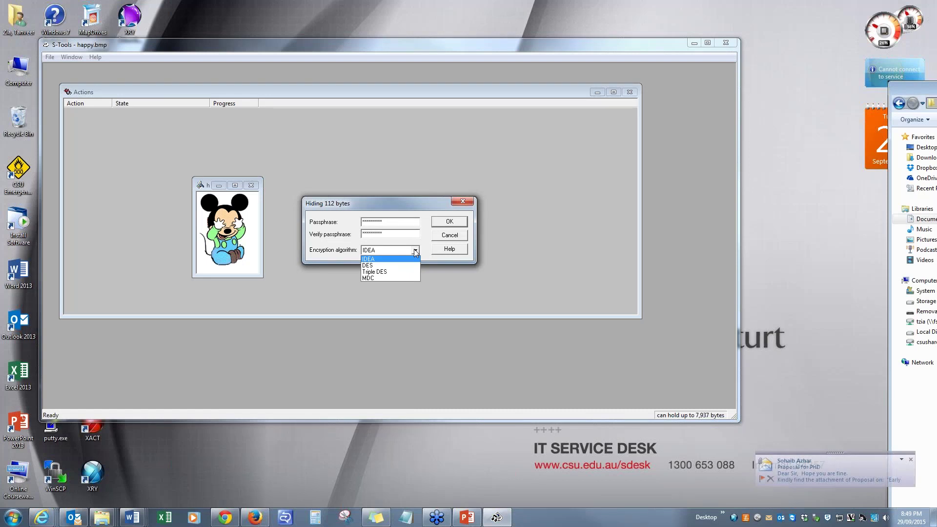
click(382, 266)
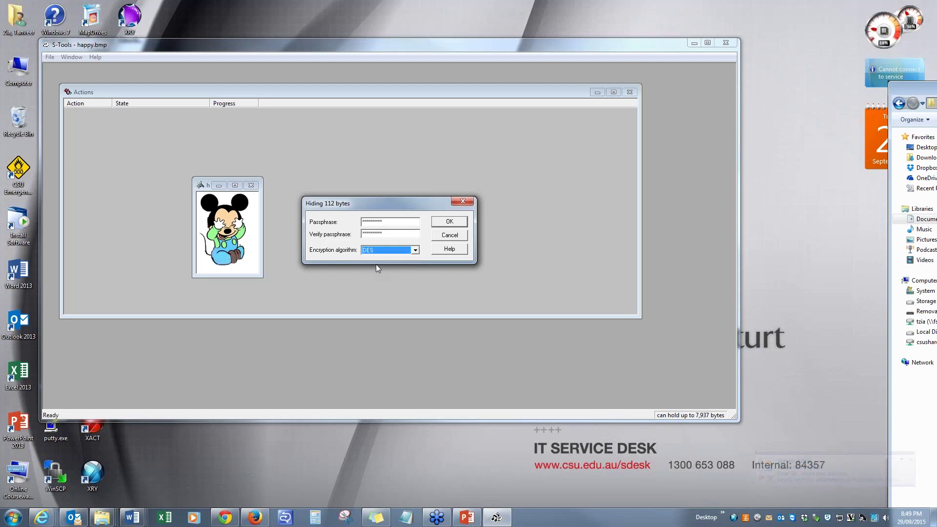
click(449, 222)
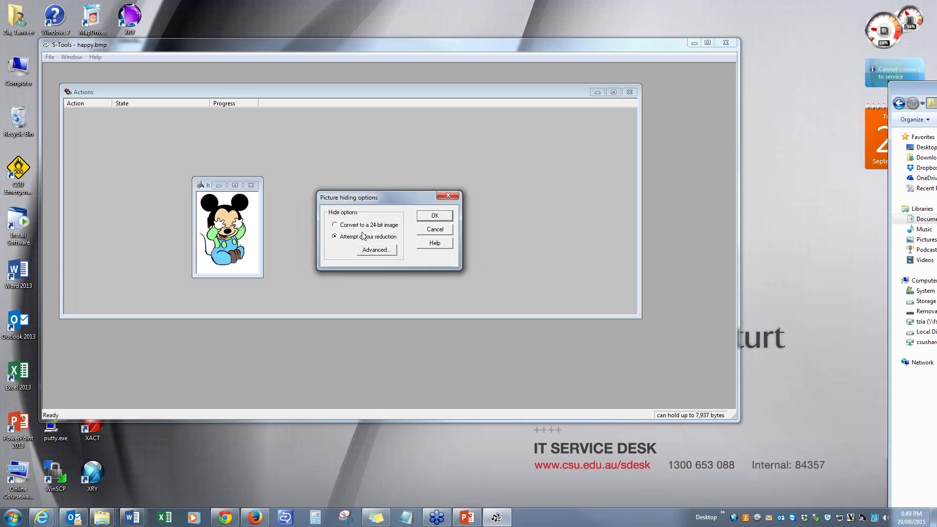
click(435, 215)
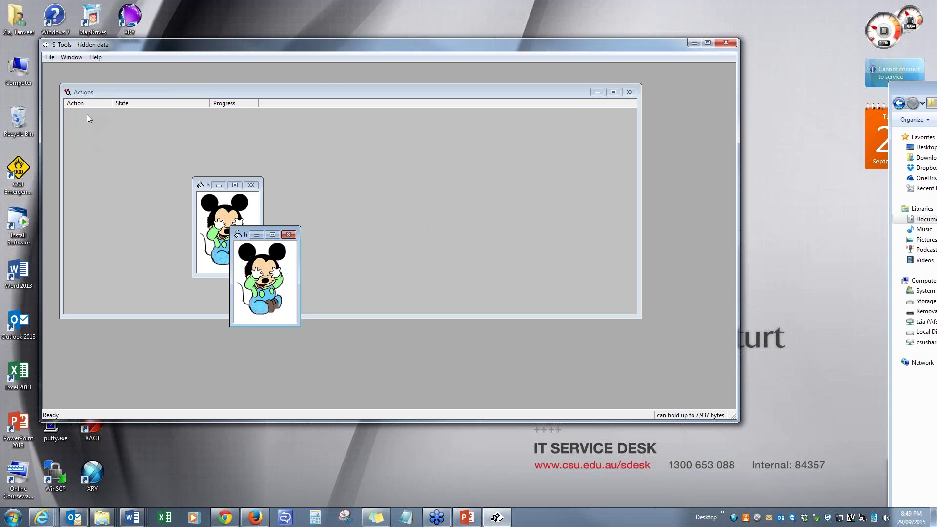
Save the hidden data image to the Desktop as happy-hidden.bmp
click(47, 57)
click(269, 256)
right_click(269, 255)
click(289, 273)
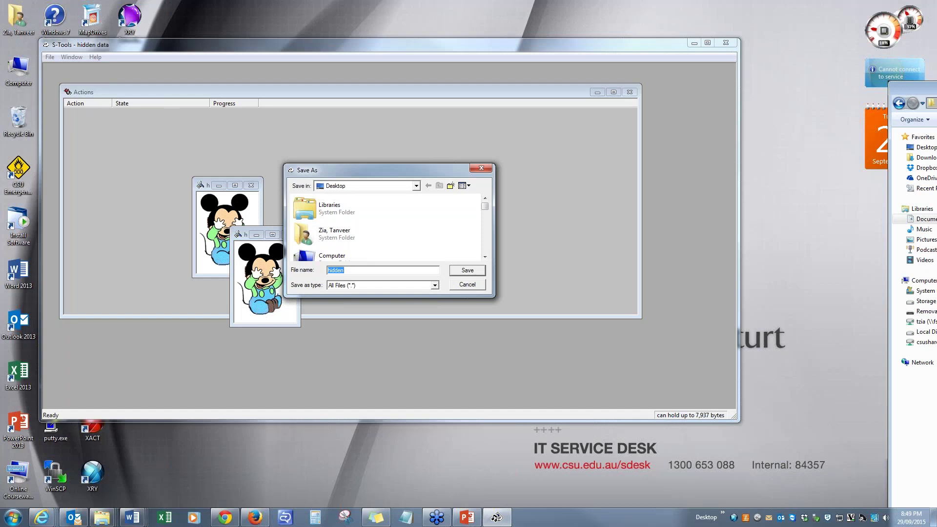
text(happy-hid)
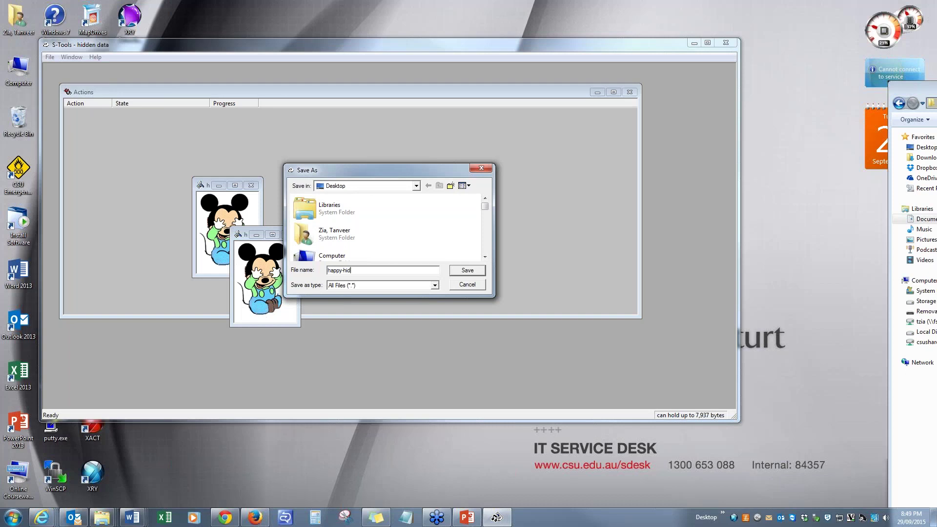
text(den.bmp)
drag(484, 206, 483, 204)
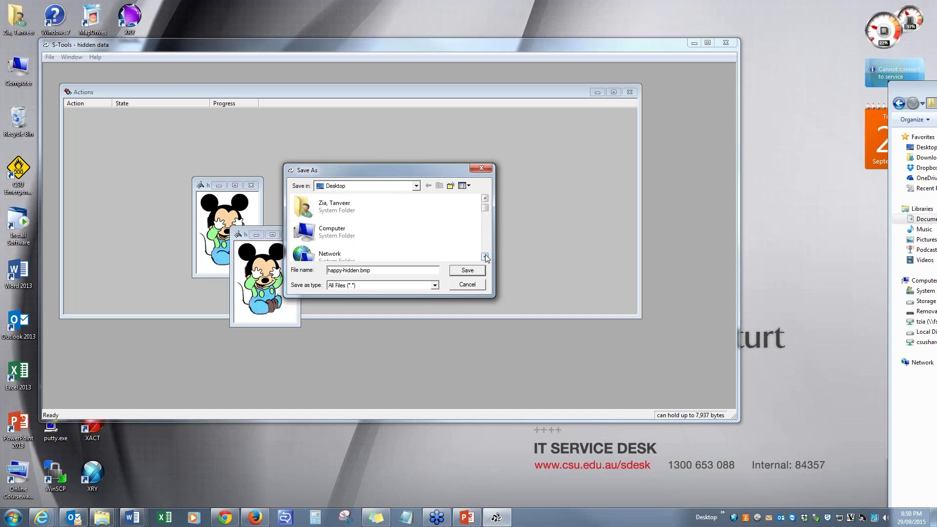
click(485, 256)
drag(484, 214, 485, 197)
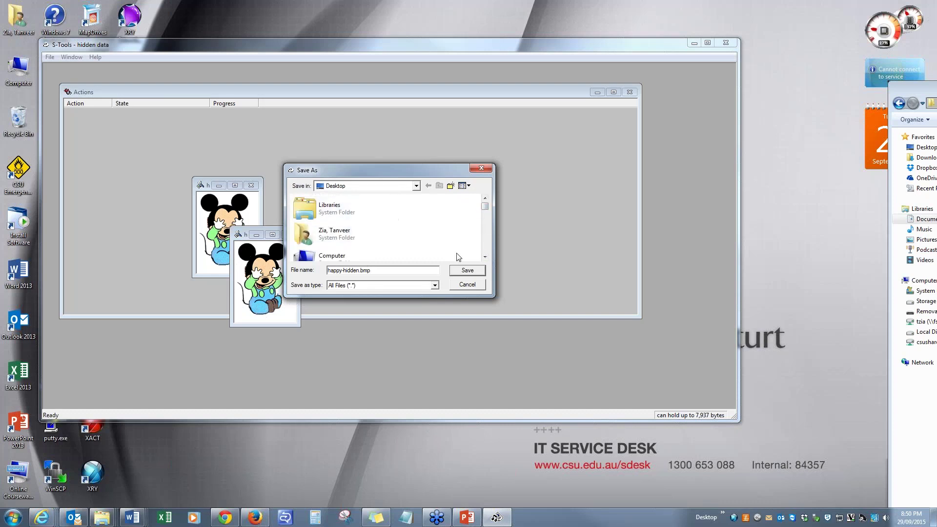
click(466, 270)
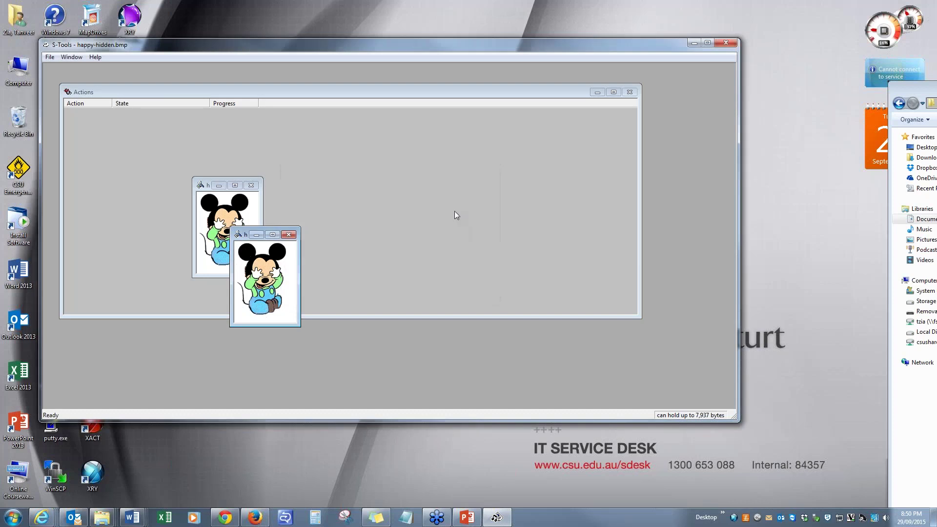
Close S-Tools and move happy-hidden.bmp from the desktop into the Week2 folder
click(722, 44)
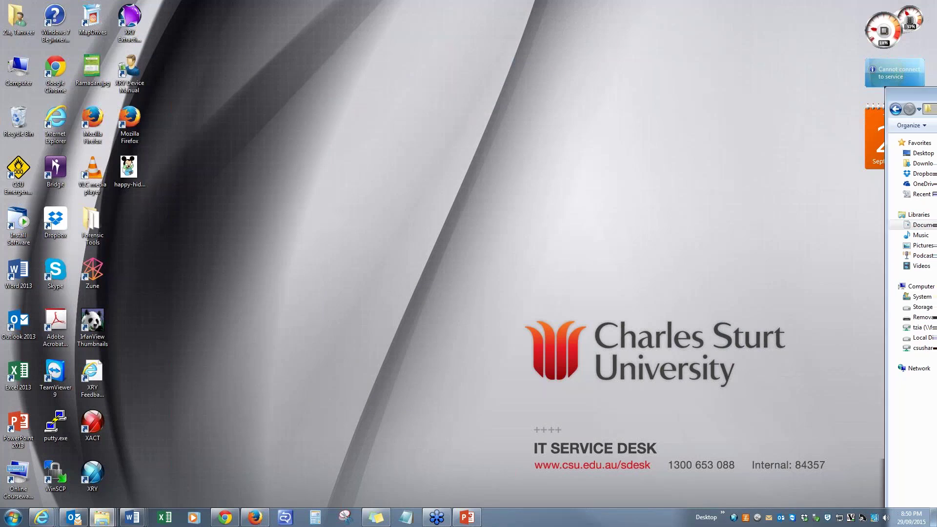
drag(913, 91, 330, 107)
drag(128, 168, 497, 353)
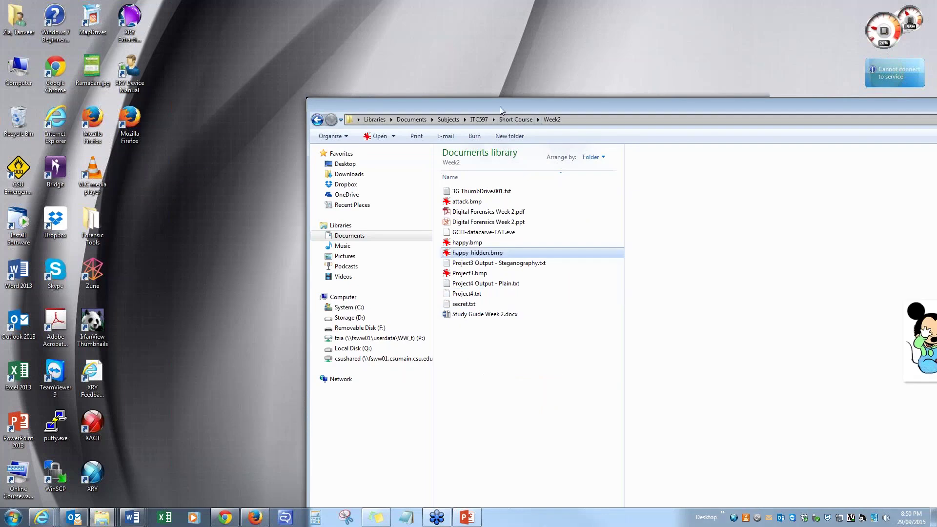
Reposition the Week2 folder window and widen its file list to show the date modified, type and size columns
drag(500, 107, 264, 47)
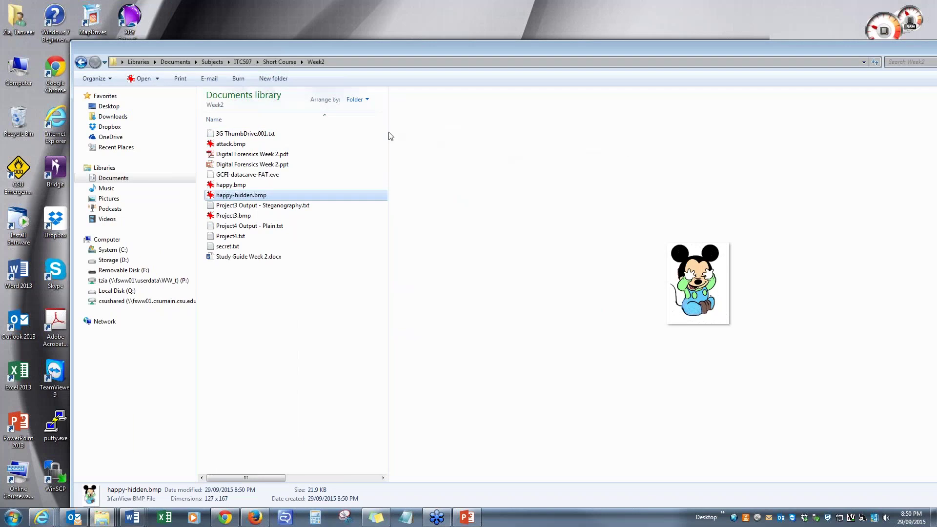
drag(391, 136, 610, 138)
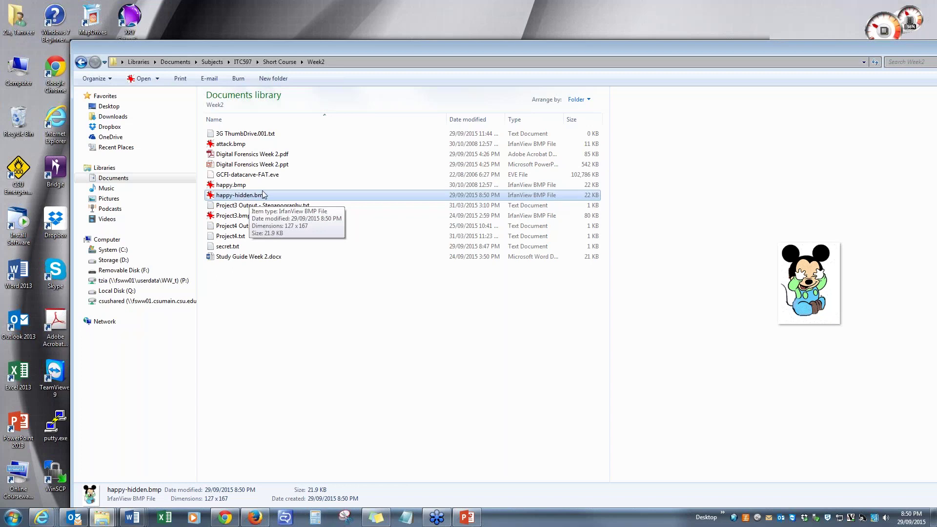
drag(351, 49, 325, 36)
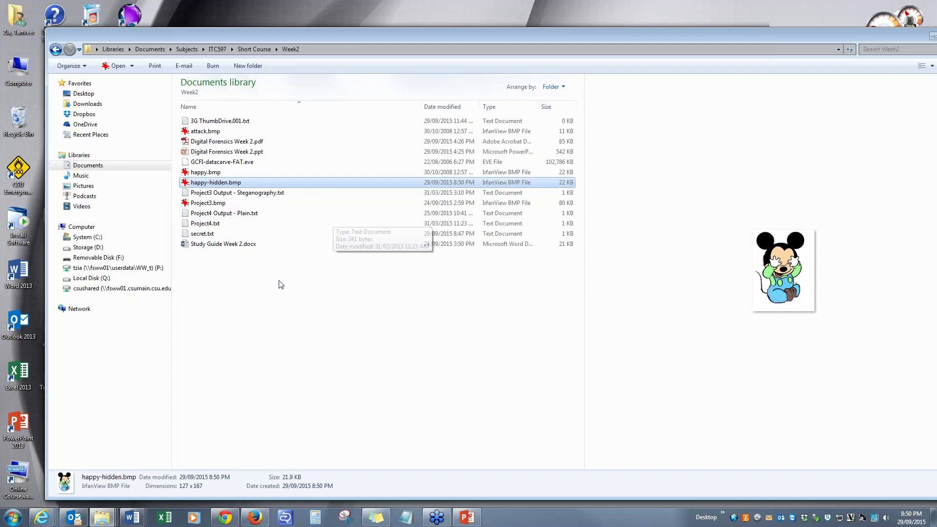
Switch to the Forensic Tools folder and launch S-Tools from its shortcut
click(104, 523)
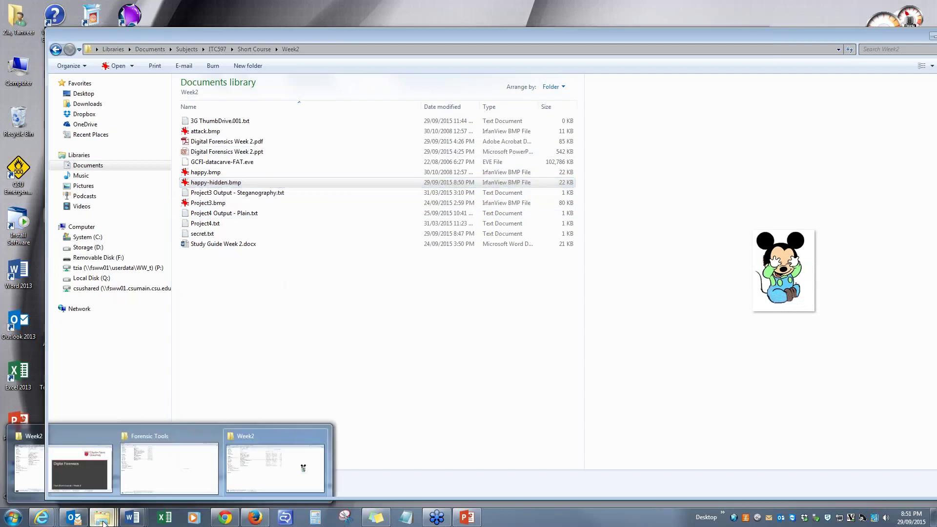
click(169, 466)
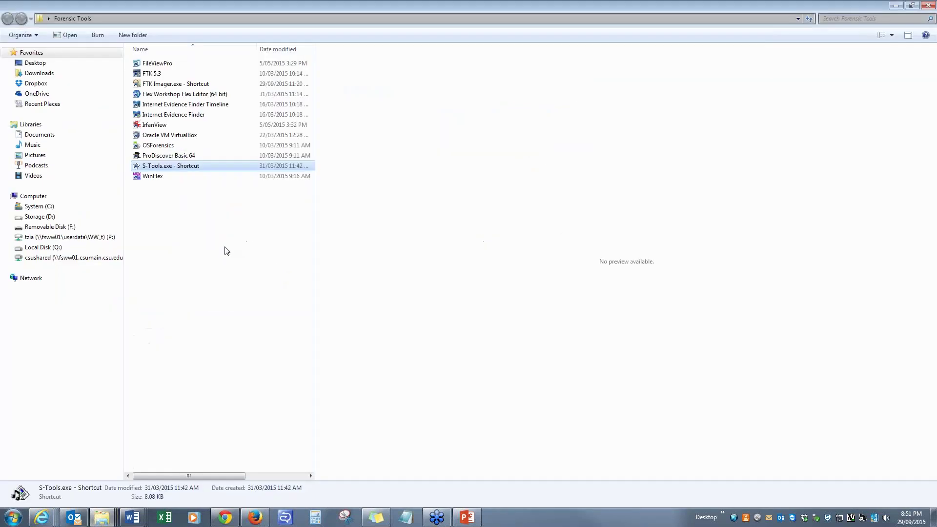
double_click(173, 167)
click(491, 266)
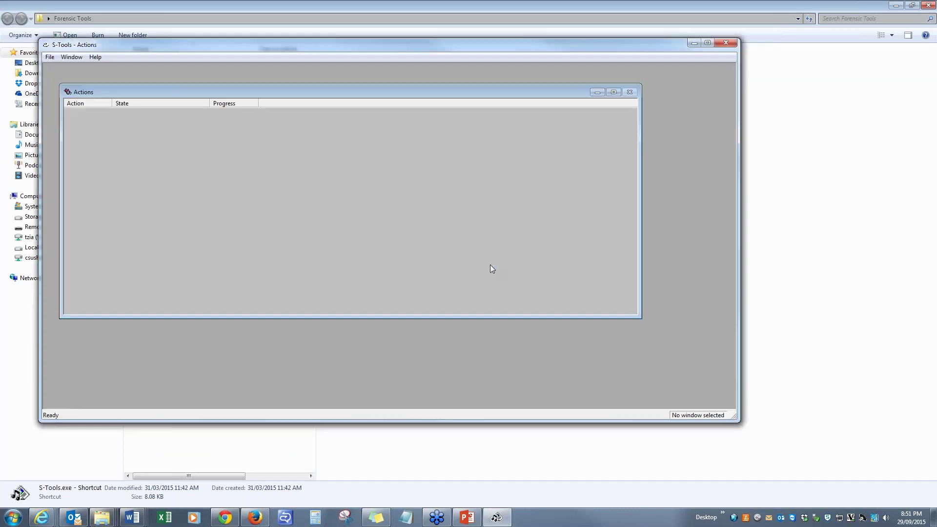
Bring up the Week2 folder beside S-Tools and load happy-hidden.bmp from it into S-Tools
click(106, 519)
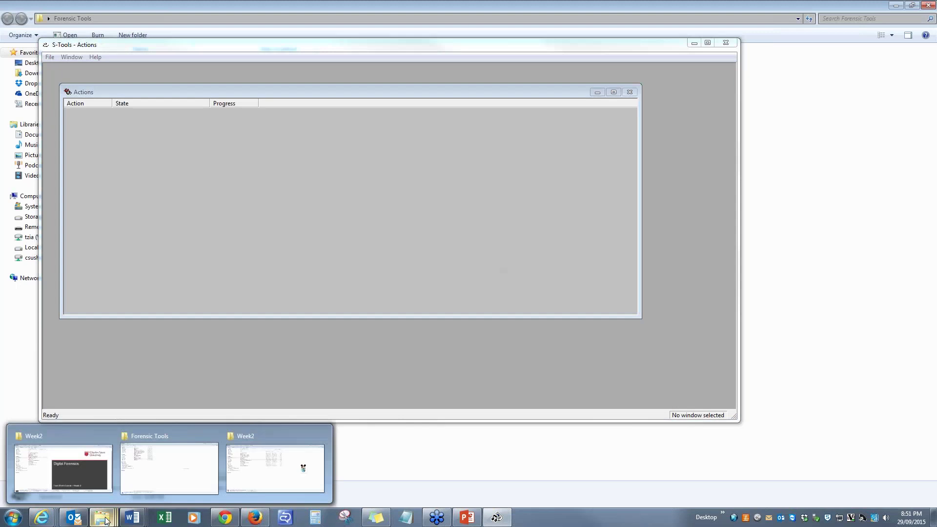
click(274, 467)
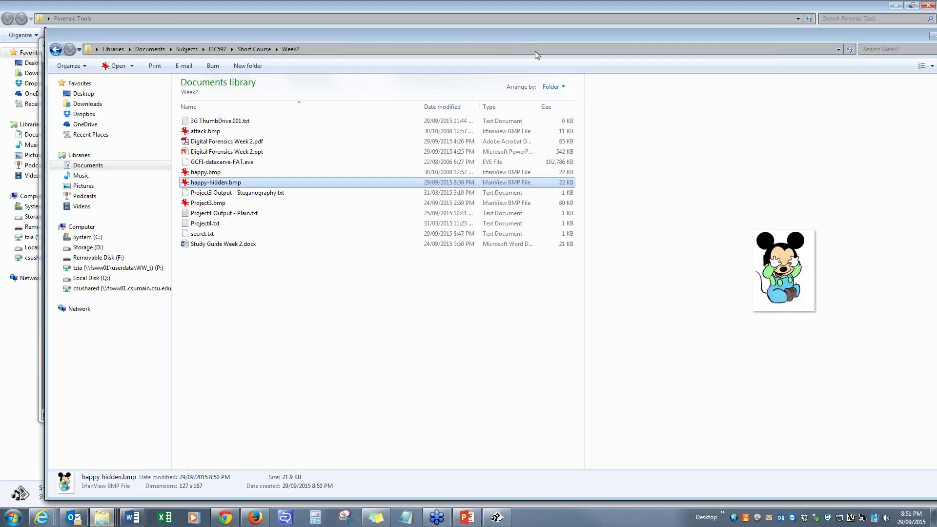
drag(535, 50, 936, 37)
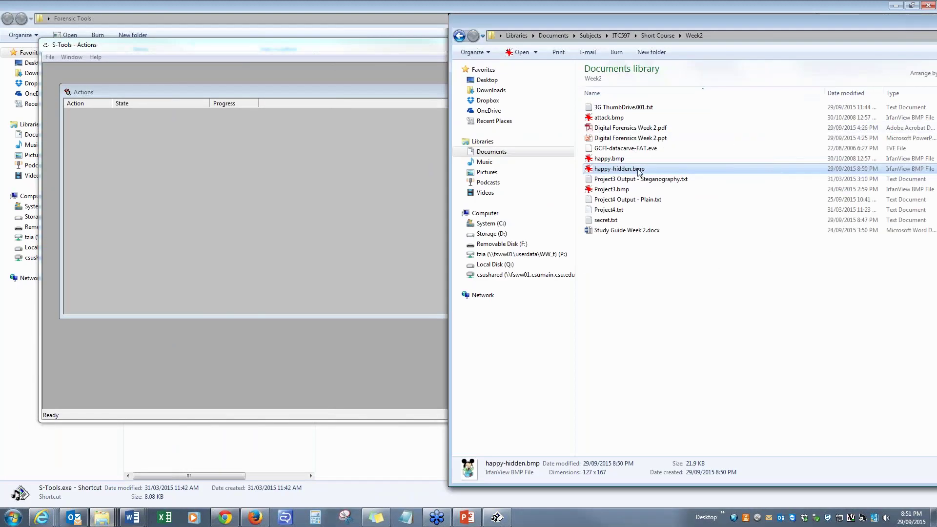
drag(640, 171, 195, 186)
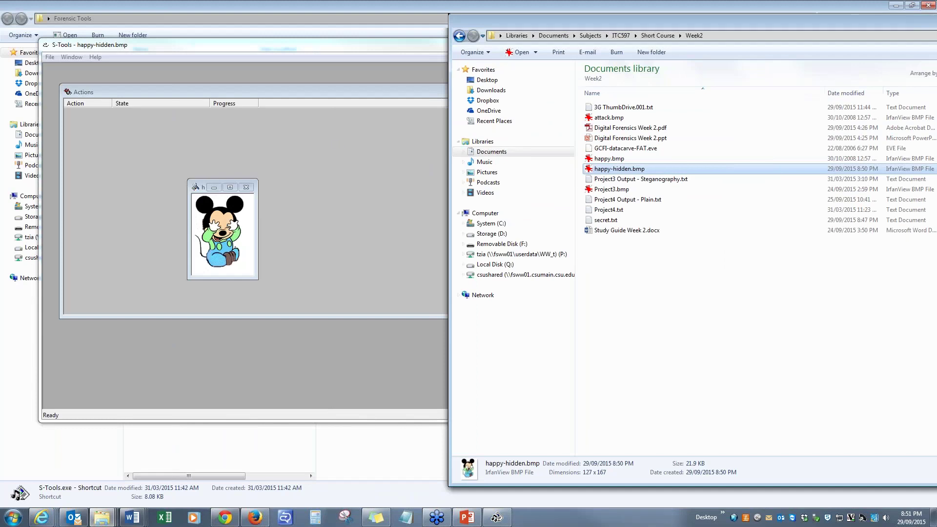
key(alt+F4)
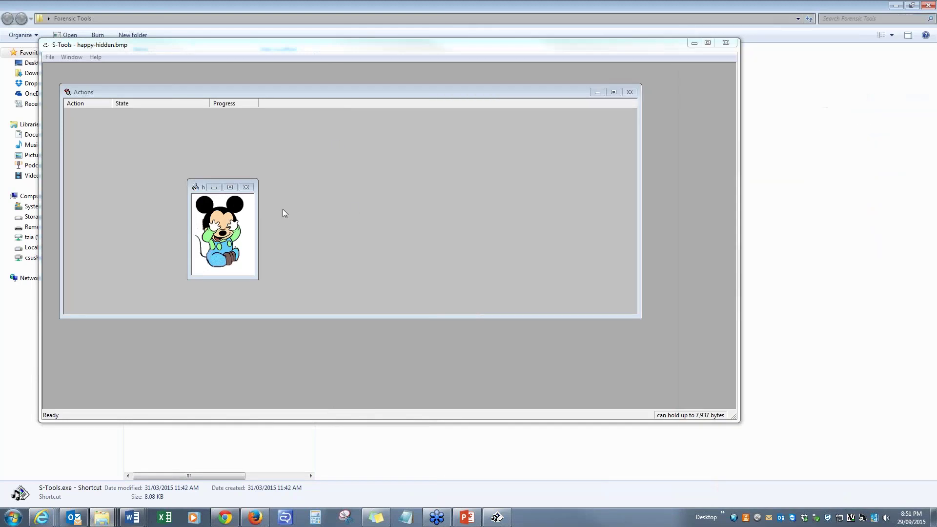
Reveal the data hidden in happy-hidden.bmp by entering and verifying the passphrase, with DES as the encryption algorithm
right_click(227, 215)
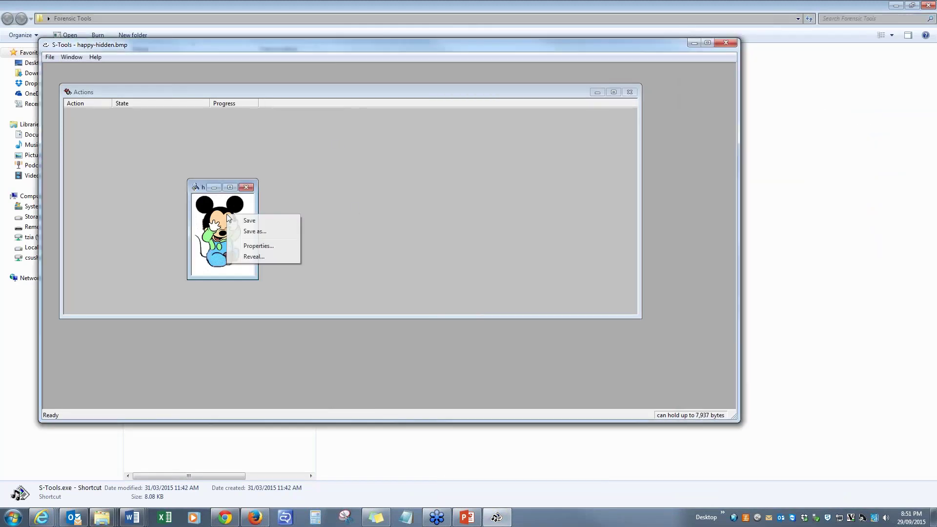
click(253, 257)
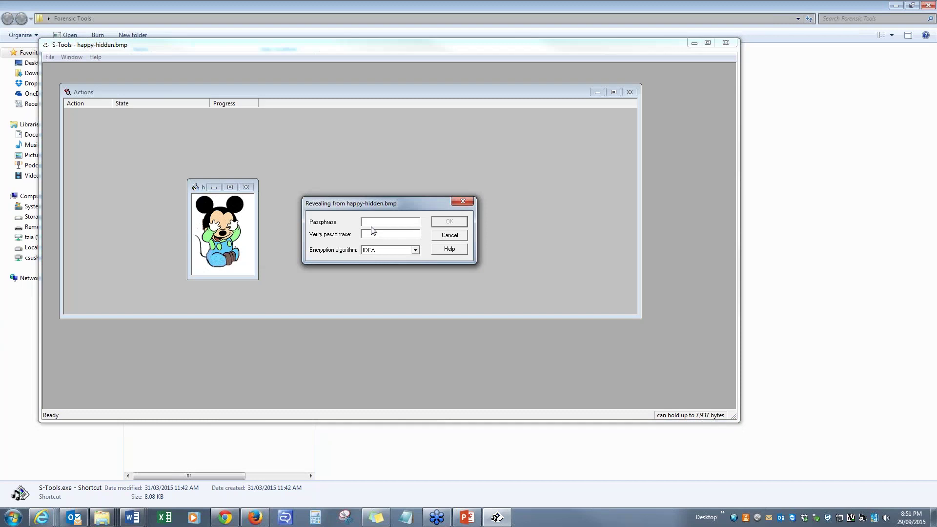
text(*)
click(364, 234)
text(*********)
click(415, 249)
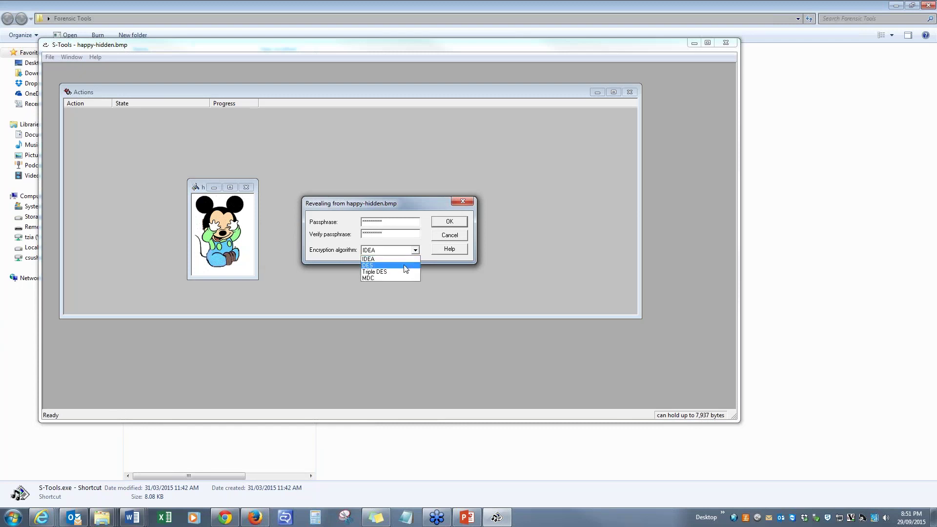
click(406, 266)
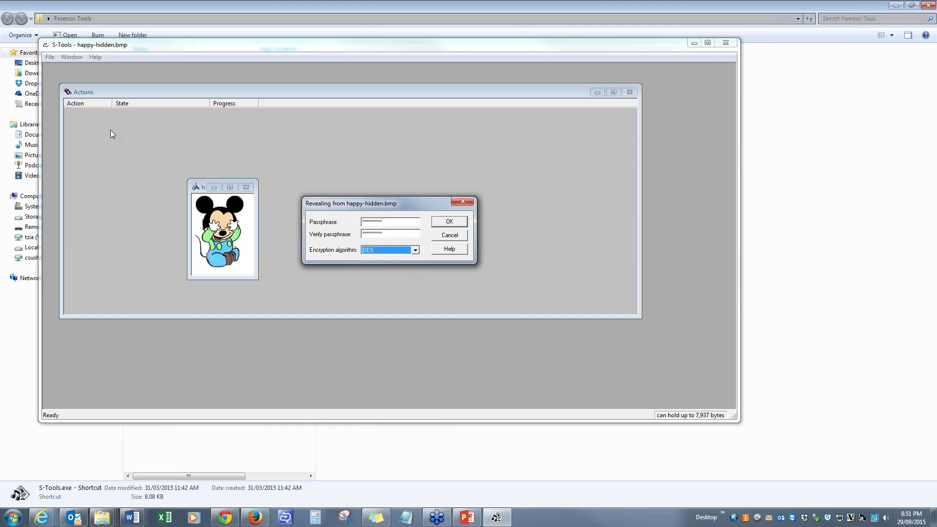
click(449, 221)
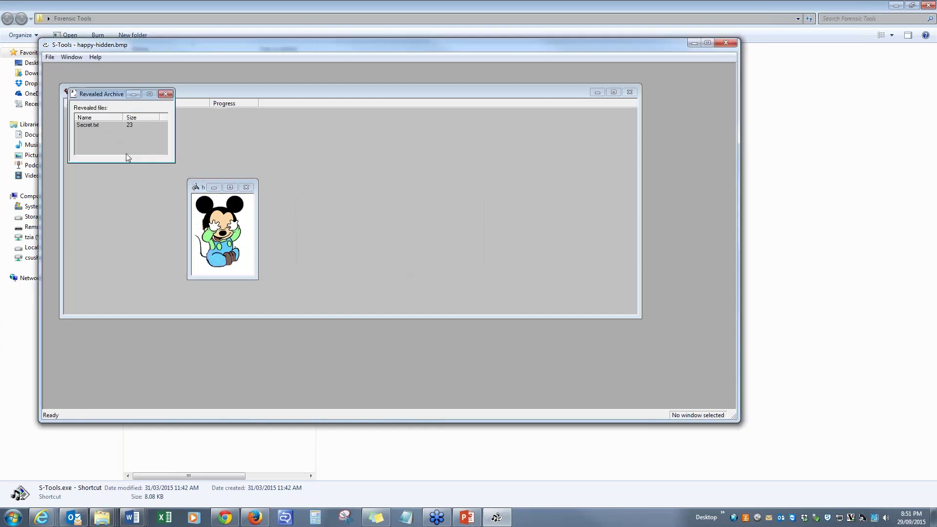
Move the Revealed Archive window clear of the Actions list's edge and save the revealed file to the Desktop as Secret.txt
drag(99, 95, 141, 102)
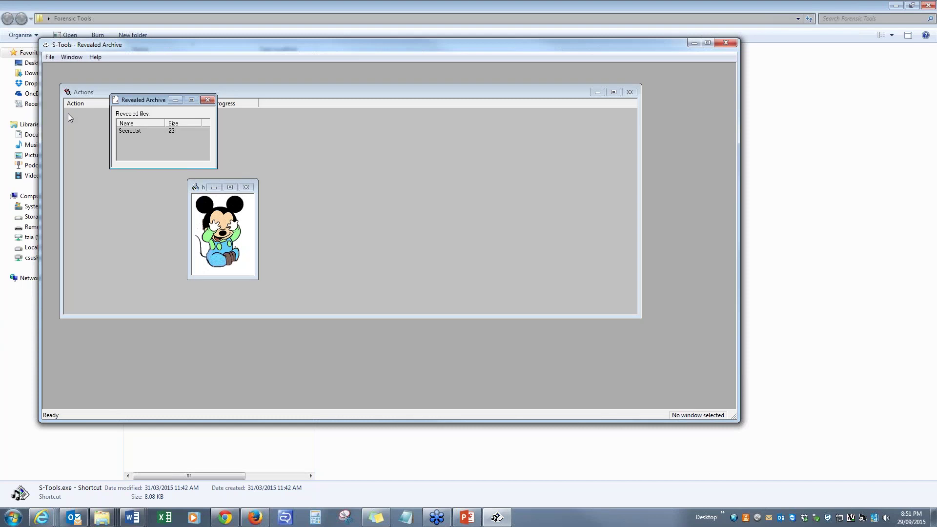
right_click(136, 131)
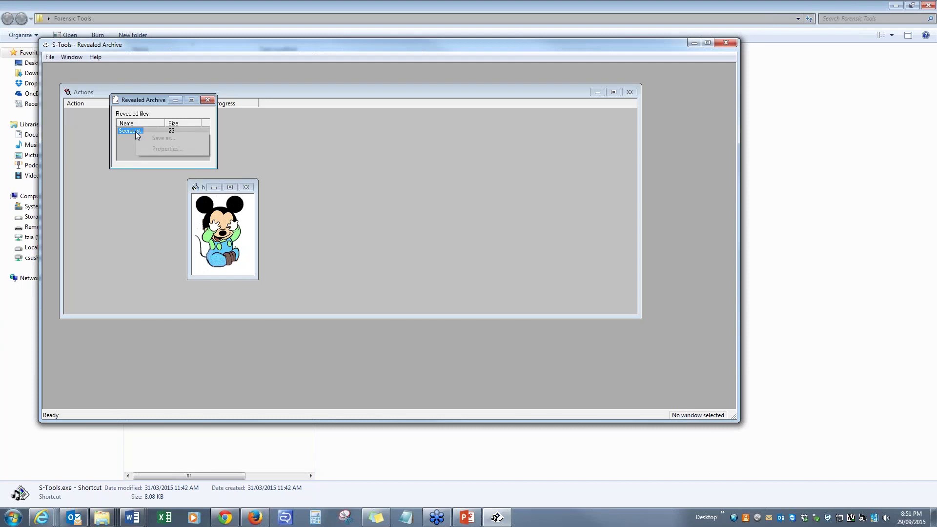
click(161, 138)
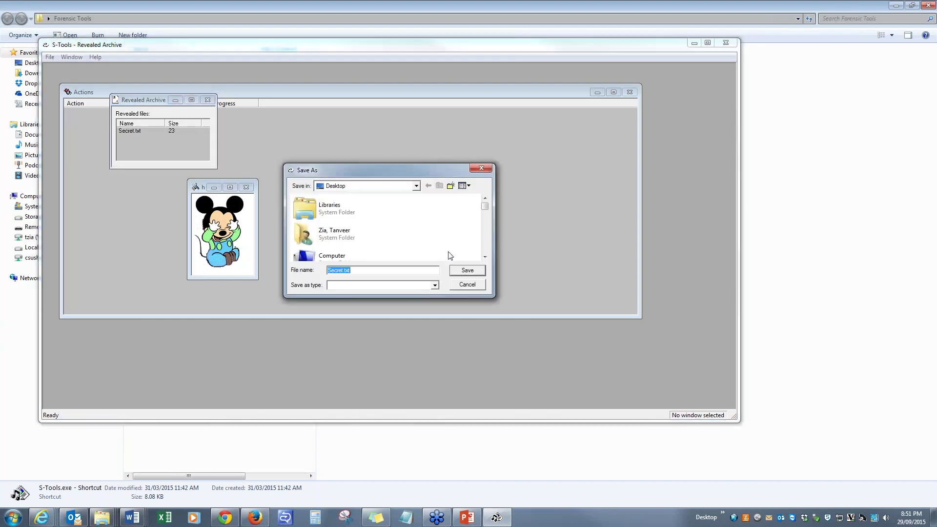
click(466, 270)
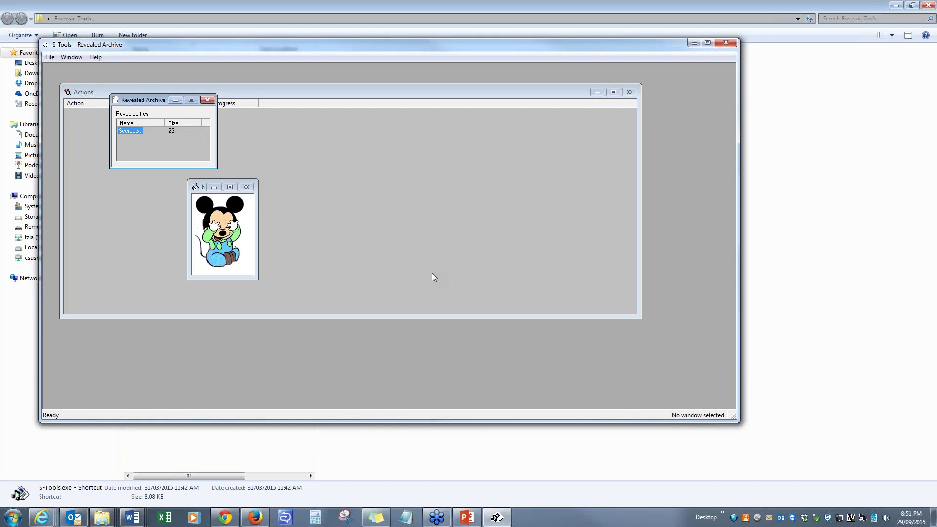
Show the desktop, open the extracted Secret.txt to read its hidden message, and close it
click(933, 518)
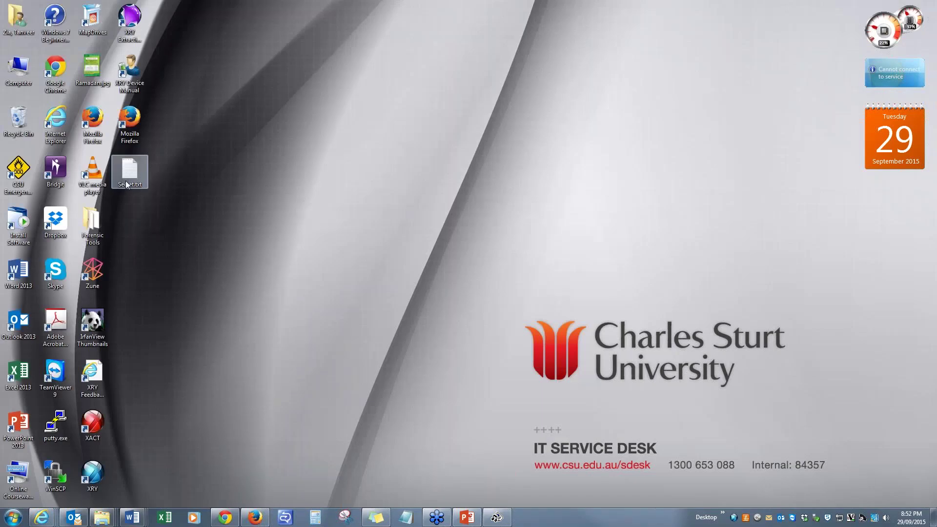
double_click(129, 171)
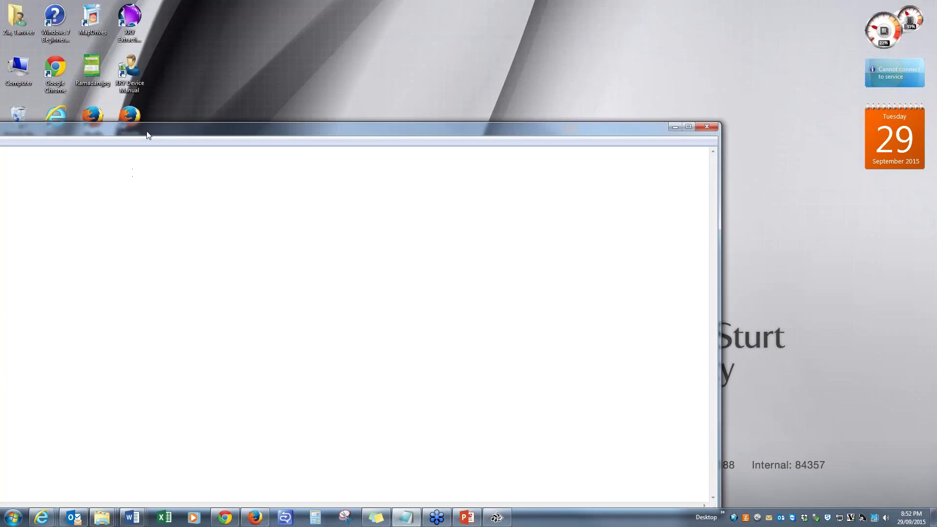
drag(147, 131, 335, 113)
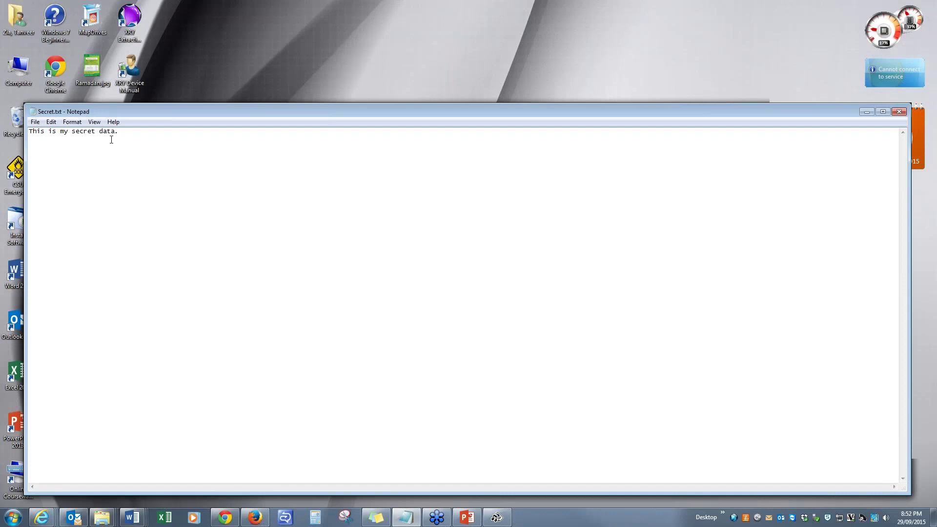
drag(335, 110, 196, 114)
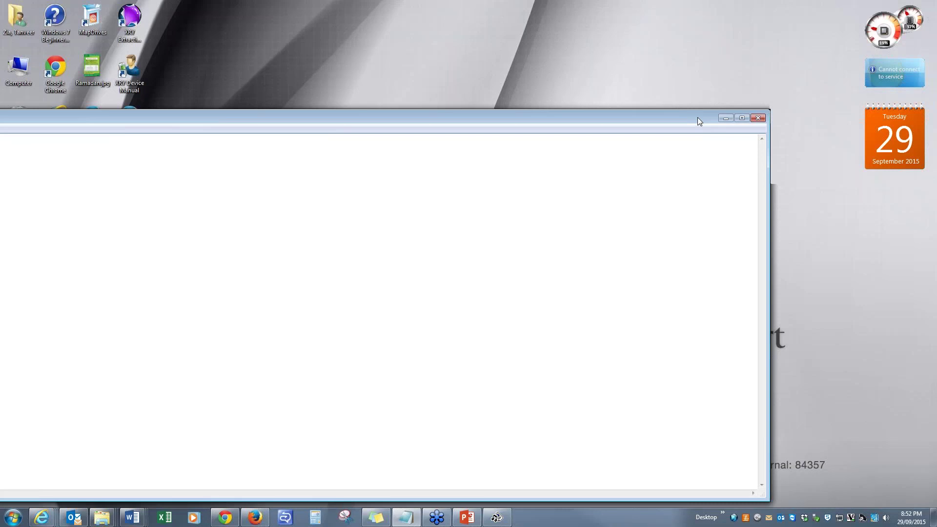
click(759, 117)
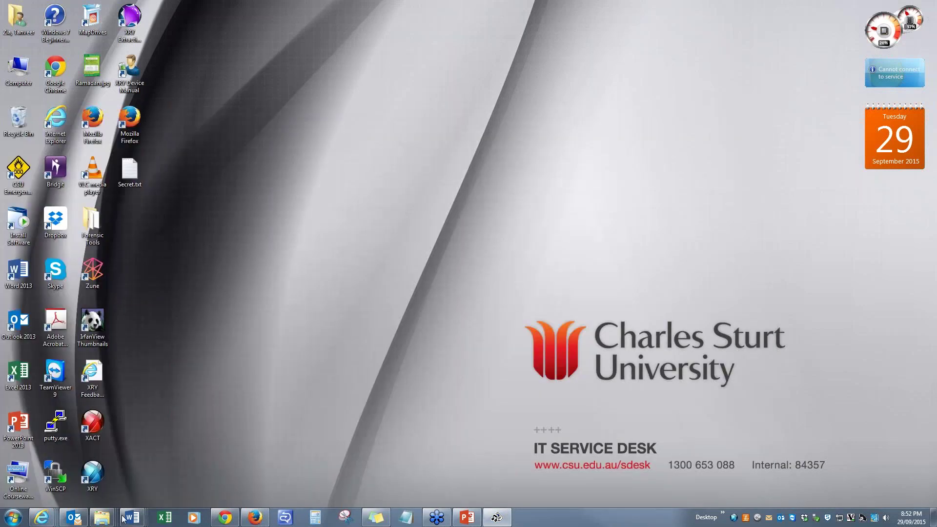
Switch to the Digital Forensics course site in Internet Explorer, return to the course page and open Hands-On Project #4 from Week 2
mouse_move(49, 519)
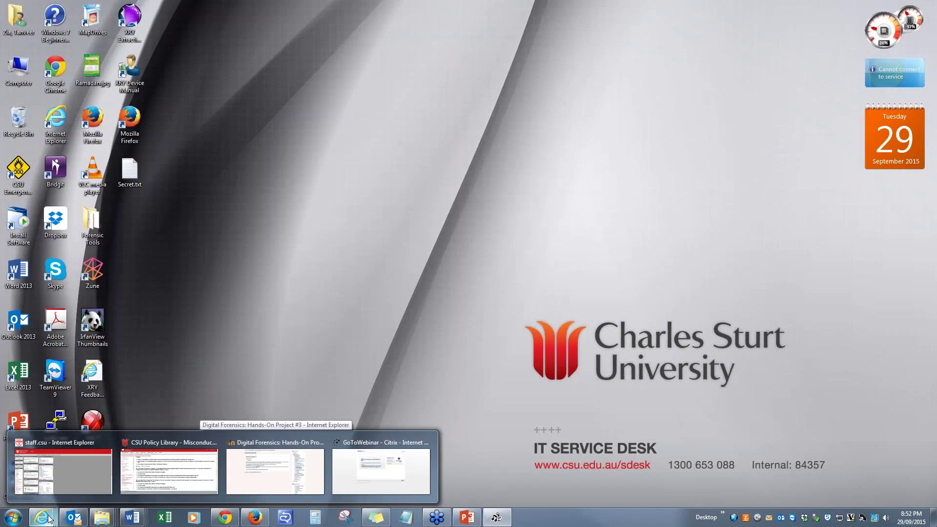
click(250, 472)
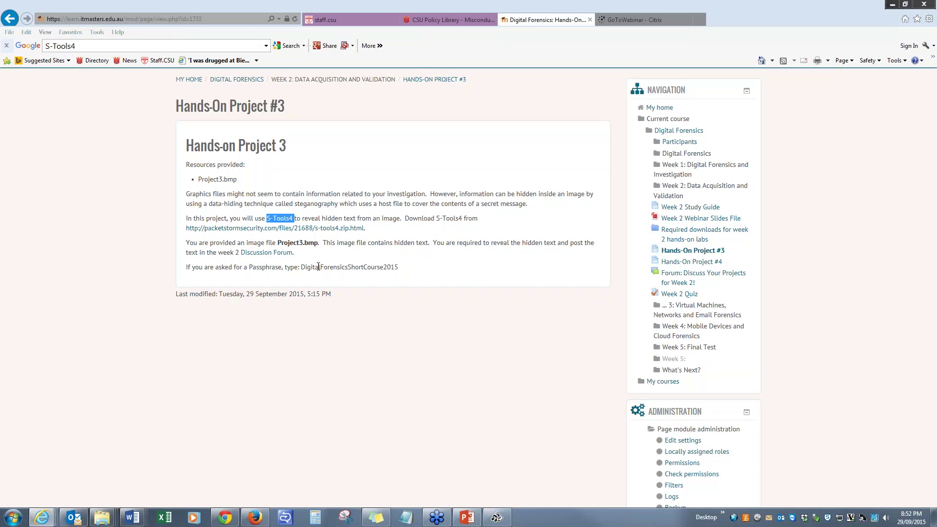
key(F5)
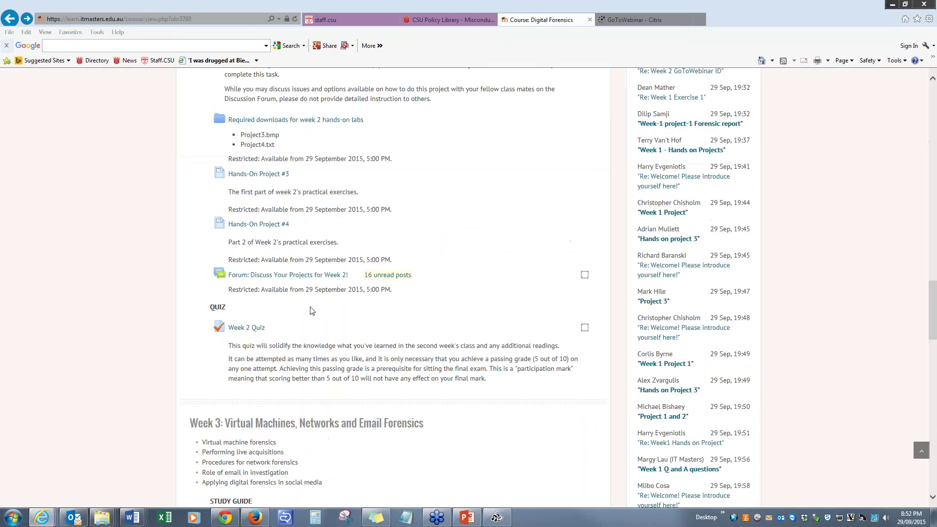
scroll(312, 310, down, 10)
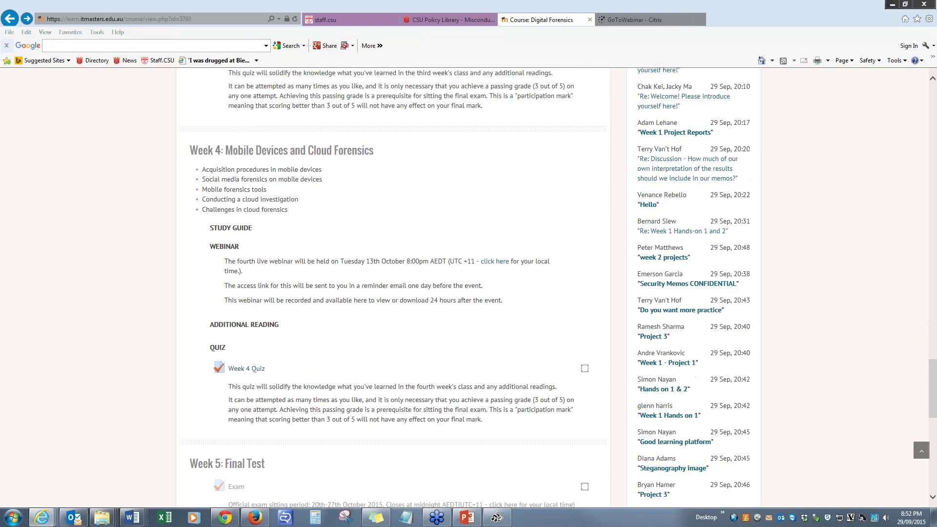
scroll(393, 288, down, 3)
scroll(394, 288, up, 8)
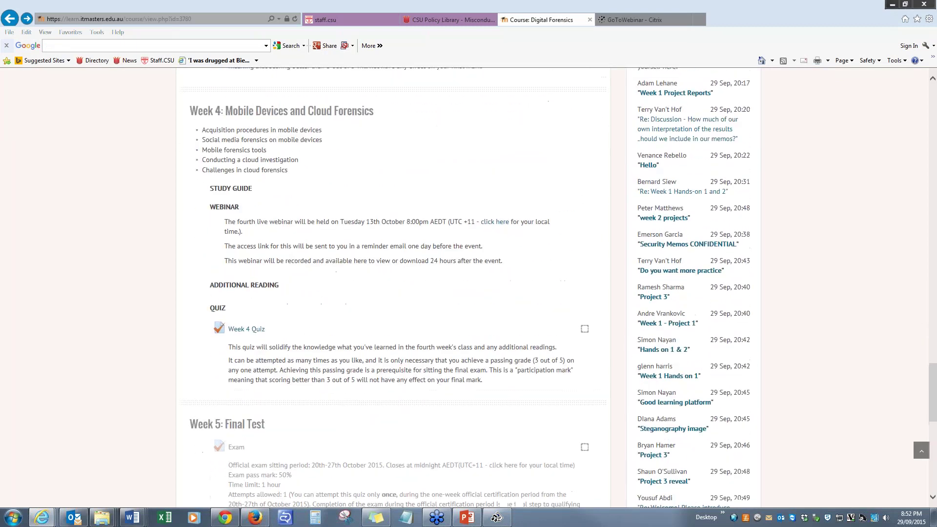
scroll(393, 288, up, 5)
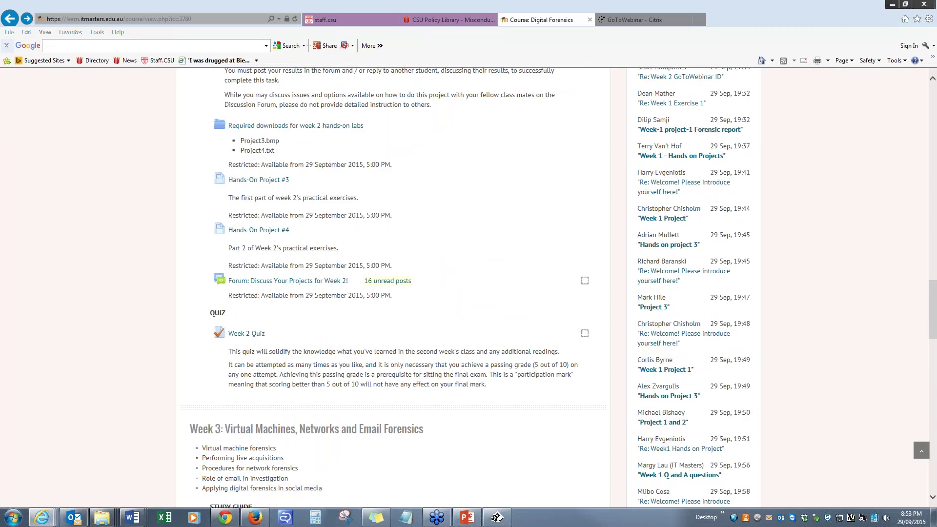
click(267, 231)
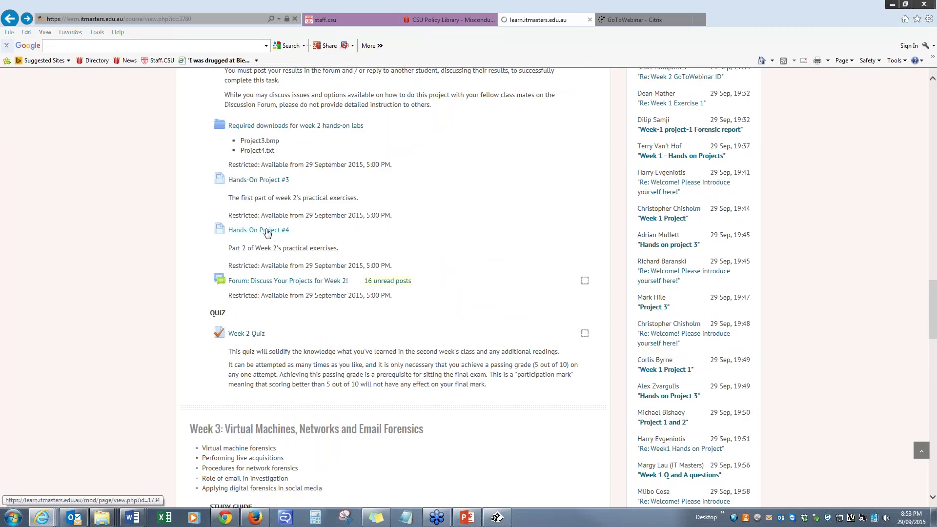